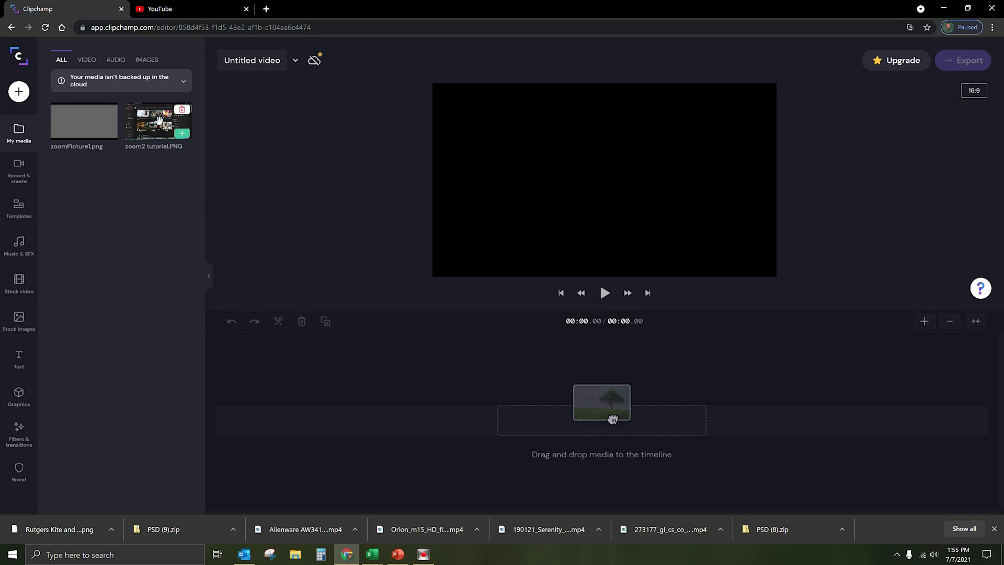
Step: Place zoom2 tutorial.PNG at the start of the timeline and split it at 0.34 s
drag(612, 419, 340, 415)
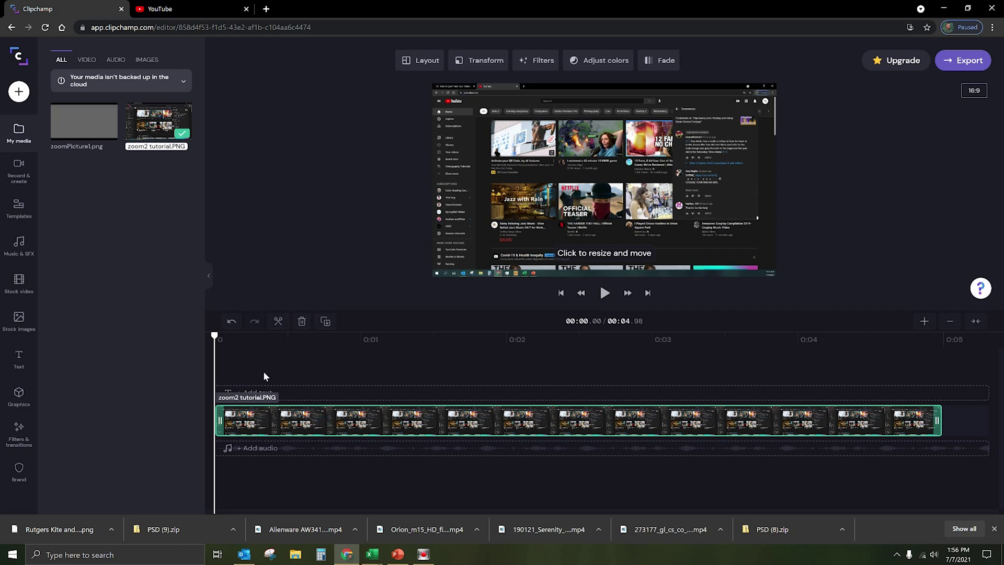
drag(230, 338, 264, 337)
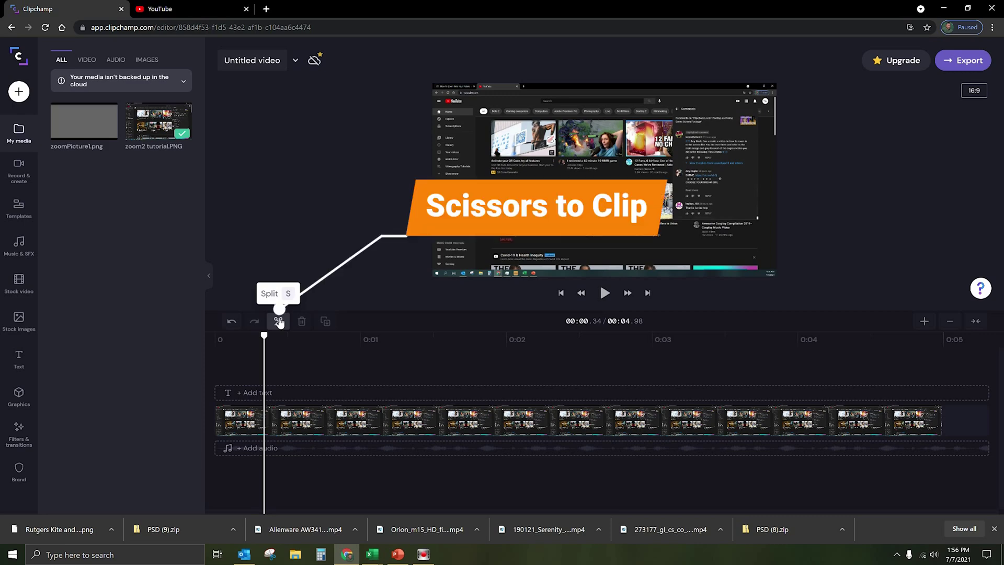
Step: Enlarge the clip after the cut and reposition it so the YouTube comments panel is zoomed in within the frame
click(283, 421)
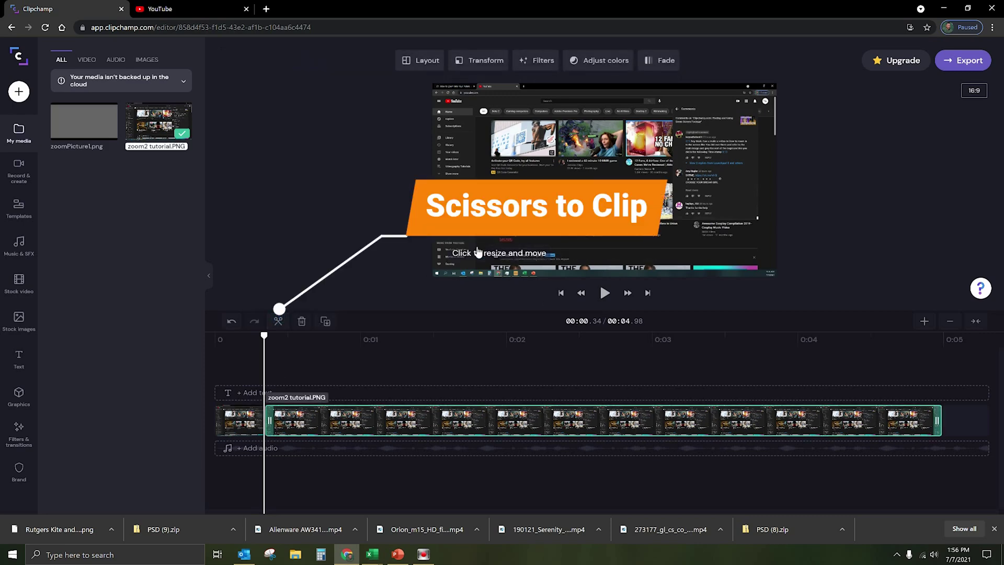
click(429, 279)
drag(431, 277, 303, 361)
drag(599, 247, 606, 235)
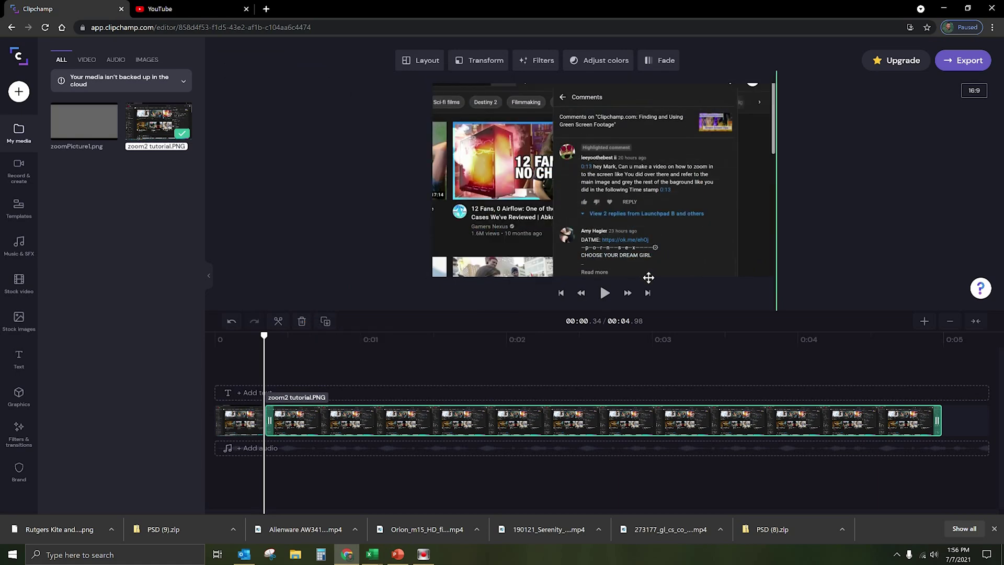
Step: Scrub back and forth across the cut to check the jump from the full screenshot to the zoomed view
drag(264, 333, 214, 340)
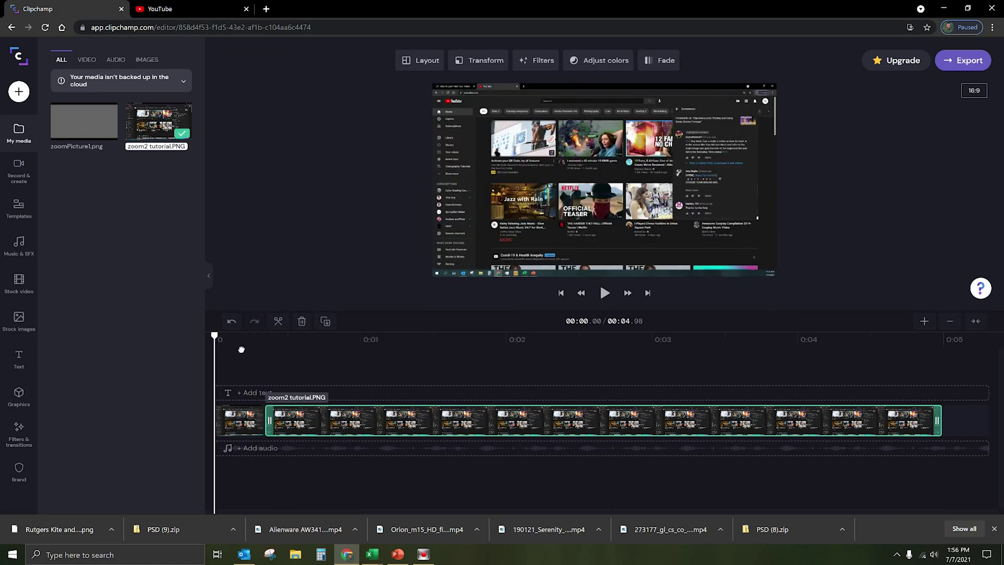
click(293, 345)
mouse_move(293, 345)
mouse_down()
mouse_move(255, 353)
mouse_move(291, 353)
mouse_up()
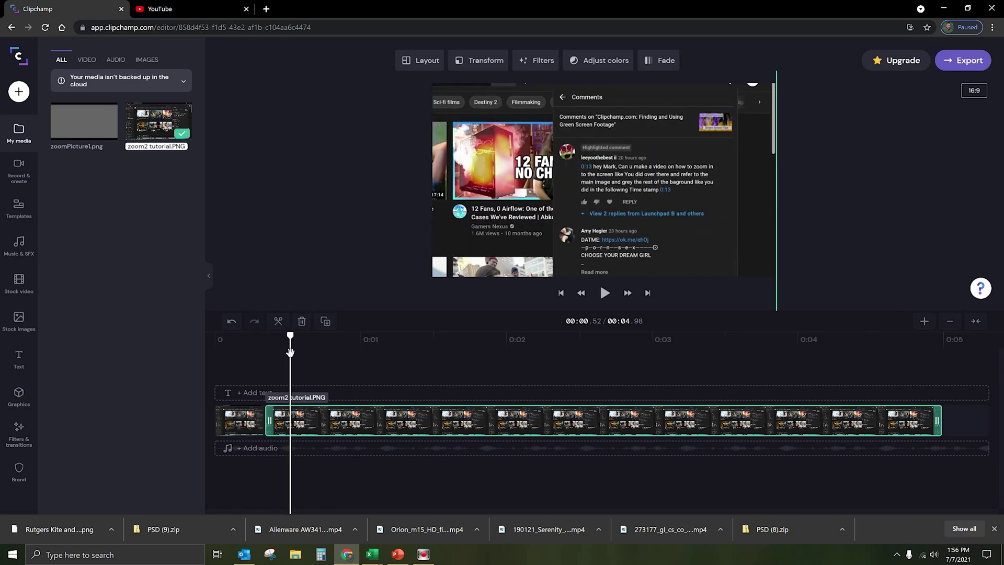
click(290, 351)
drag(290, 335, 269, 339)
click(308, 424)
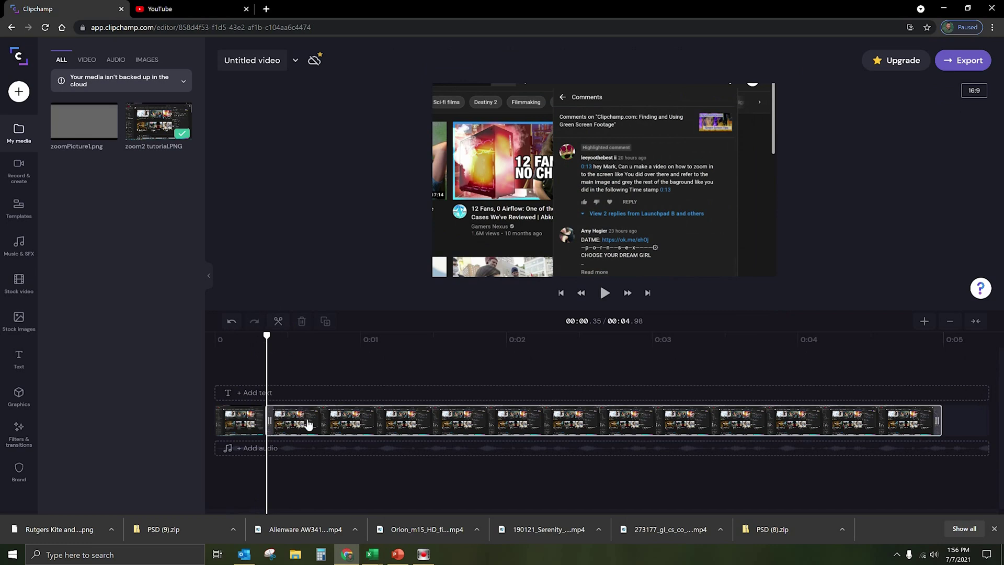
Step: Place the grey zoomPicture1.png on a track above the screenshot, starting at the 0.34 s cut
click(265, 337)
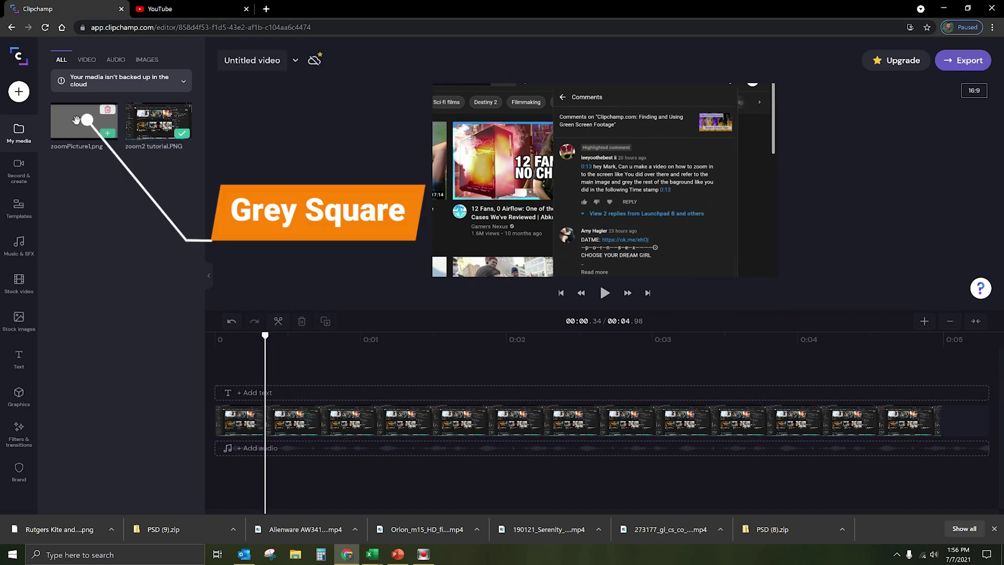
drag(84, 128, 258, 338)
drag(303, 409, 313, 406)
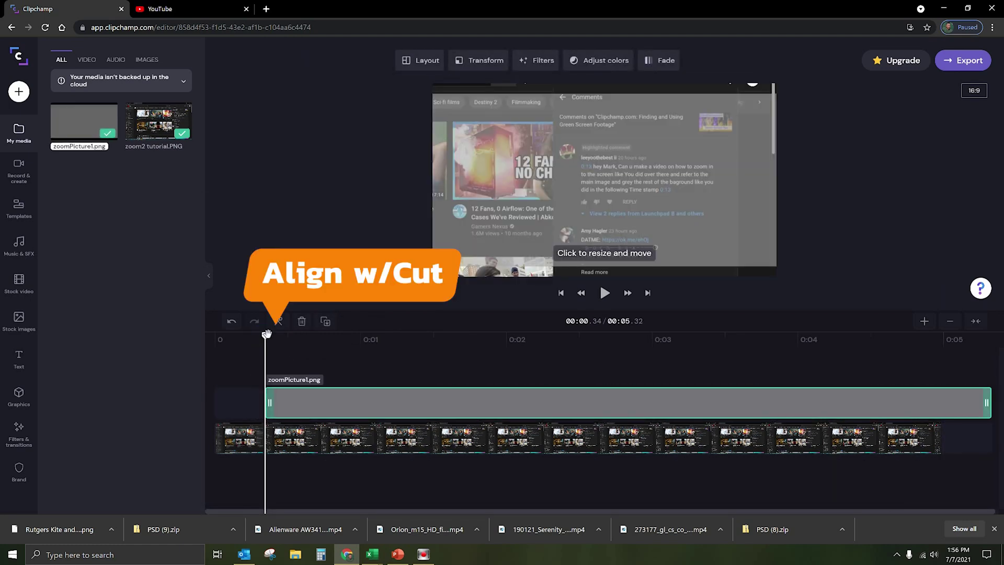
click(321, 448)
mouse_move(265, 334)
mouse_down()
mouse_move(245, 338)
mouse_move(283, 342)
mouse_move(276, 349)
mouse_move(258, 334)
mouse_move(274, 337)
mouse_up()
Step: Examine the resize and opacity options of the grey overlay clip
click(318, 403)
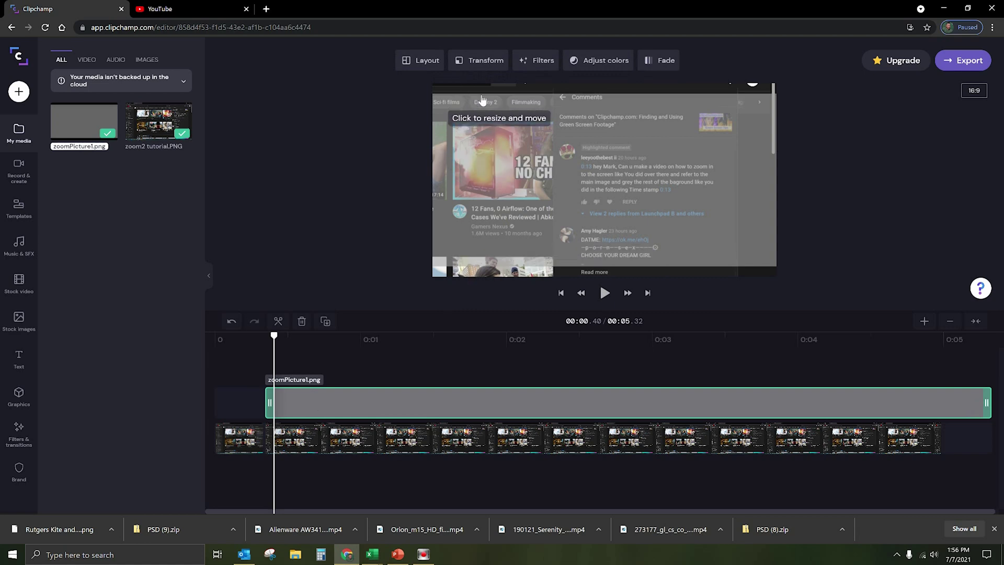
click(491, 62)
drag(545, 205, 582, 216)
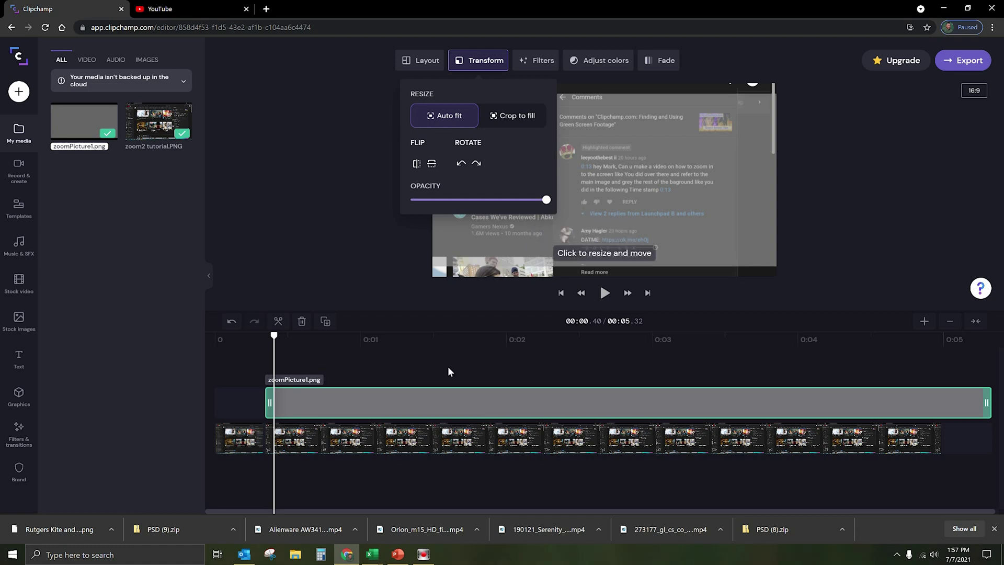
click(401, 397)
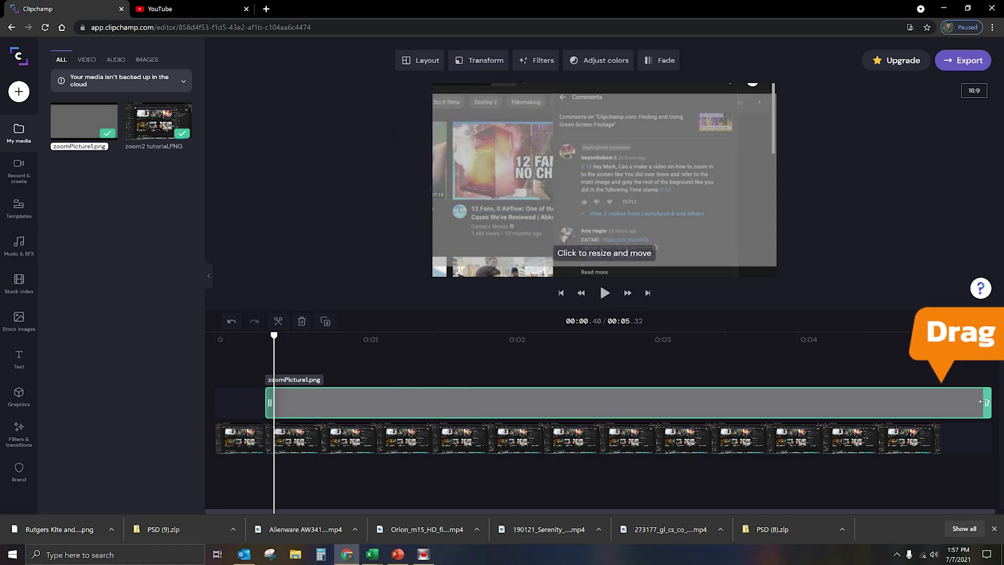
Step: Trim the grey overlay to end at about 1.4 s and move it to cover the area below the highlighted comment
drag(980, 408, 428, 410)
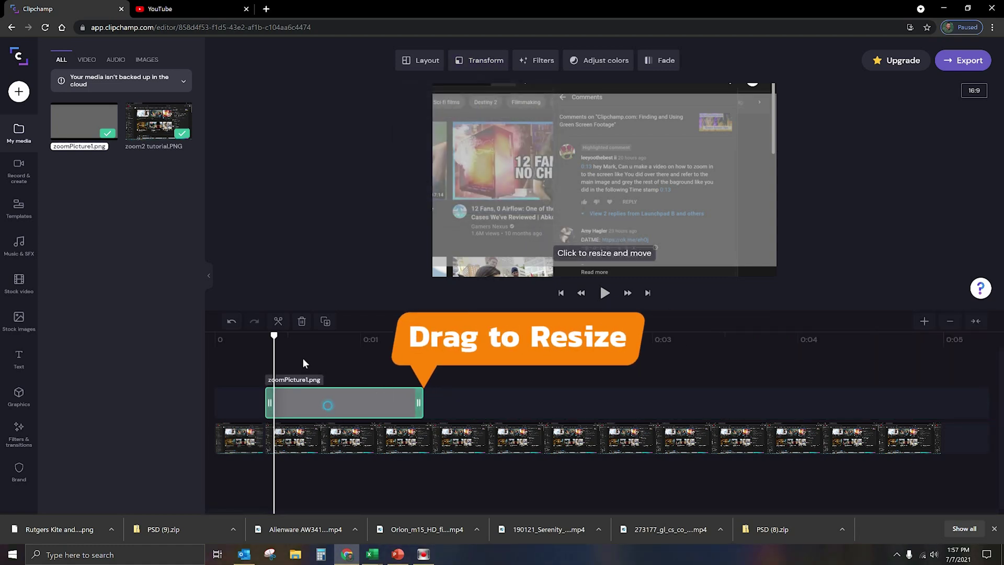
click(564, 99)
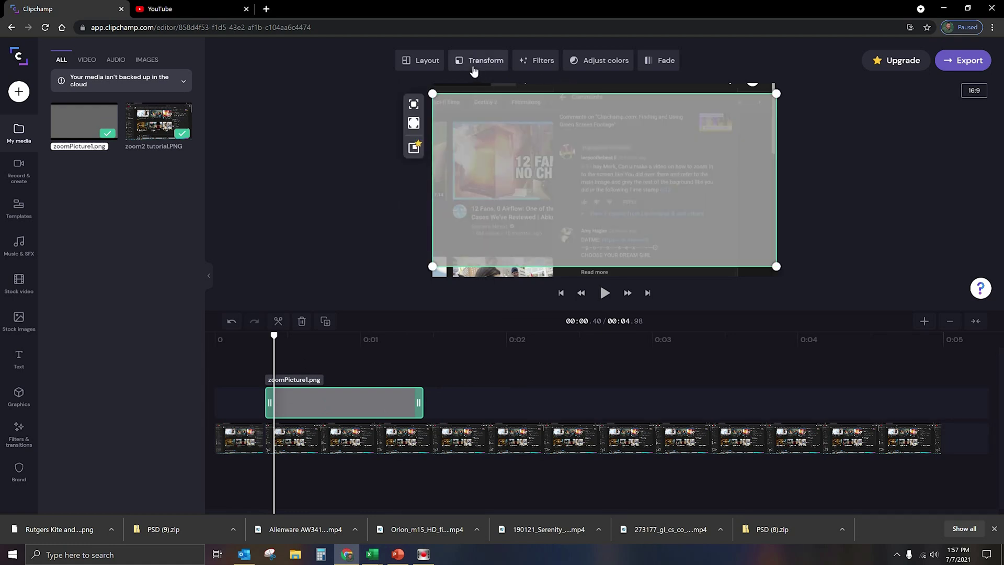
drag(656, 118, 654, 238)
Step: Cover the strip right of the comments panel with a duplicate of the grey overlay, stacked on a new track and set to Crop to fill
click(325, 321)
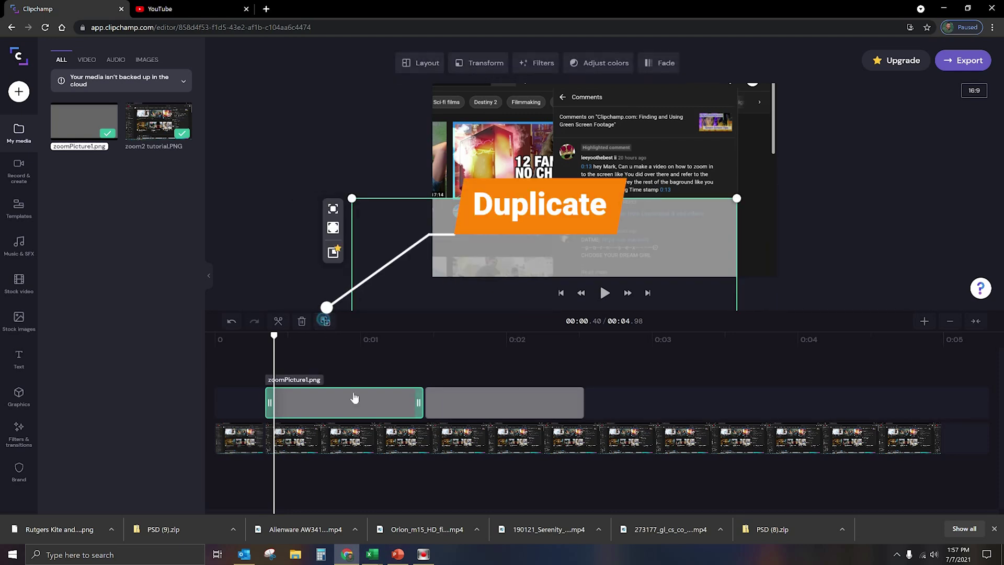
drag(459, 398, 330, 362)
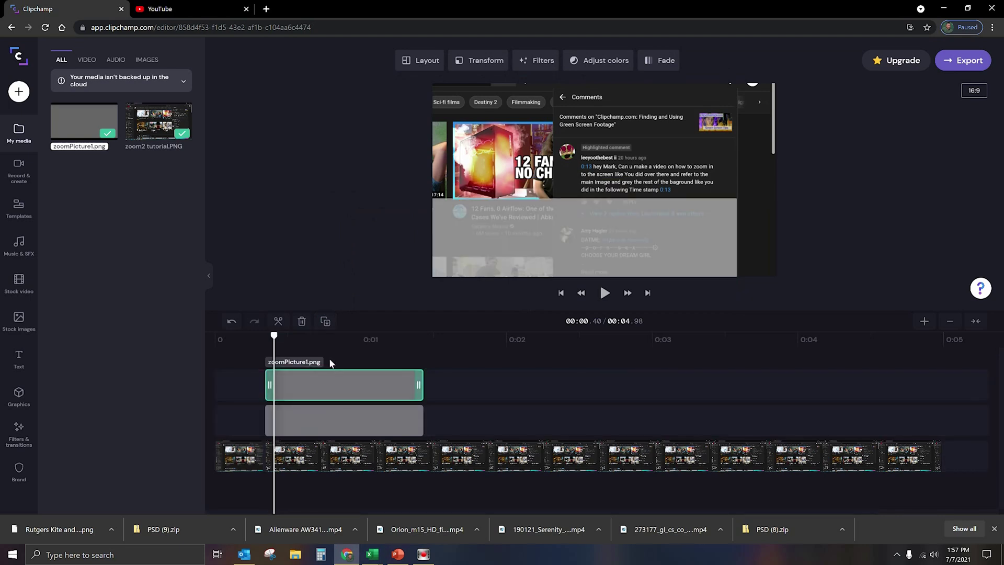
click(498, 63)
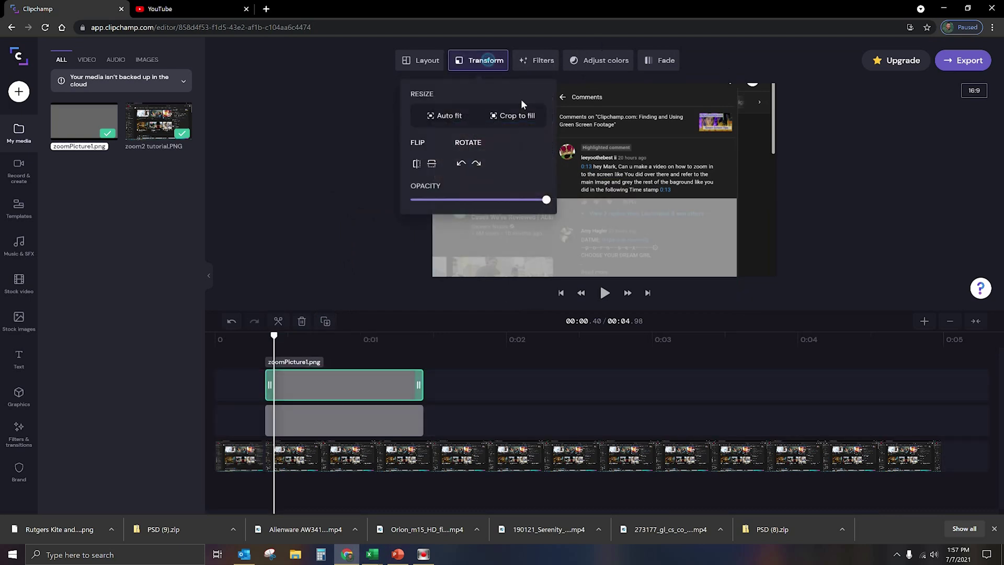
click(512, 117)
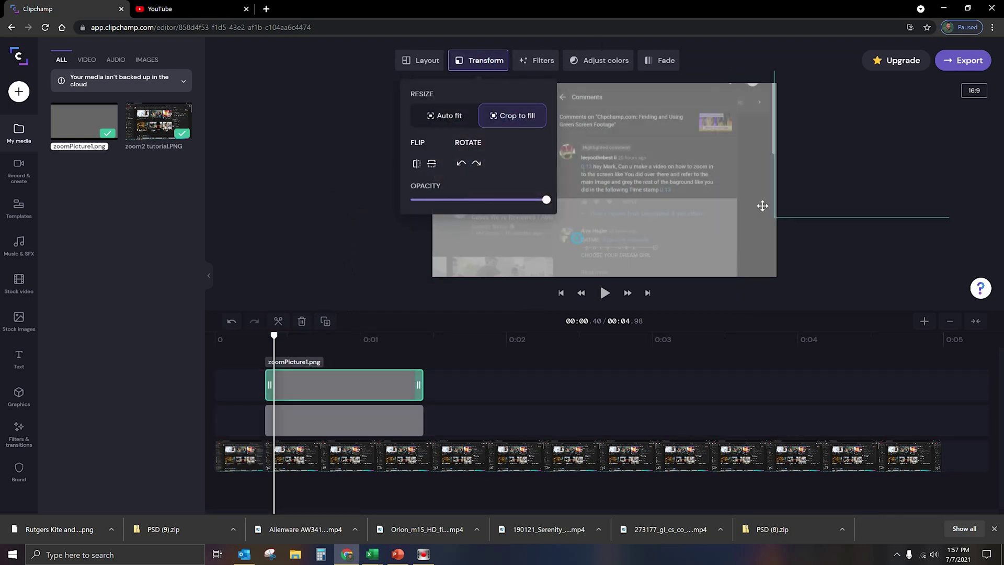
drag(752, 202, 744, 237)
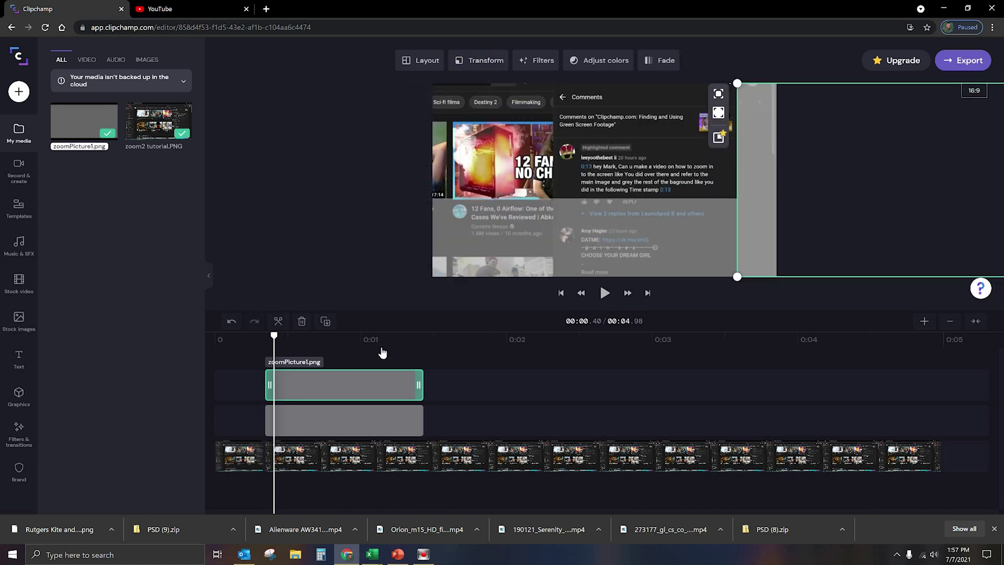
Step: Nudge the right-hand grey overlay so its edge lines up with the overlay covering the lower area
click(325, 333)
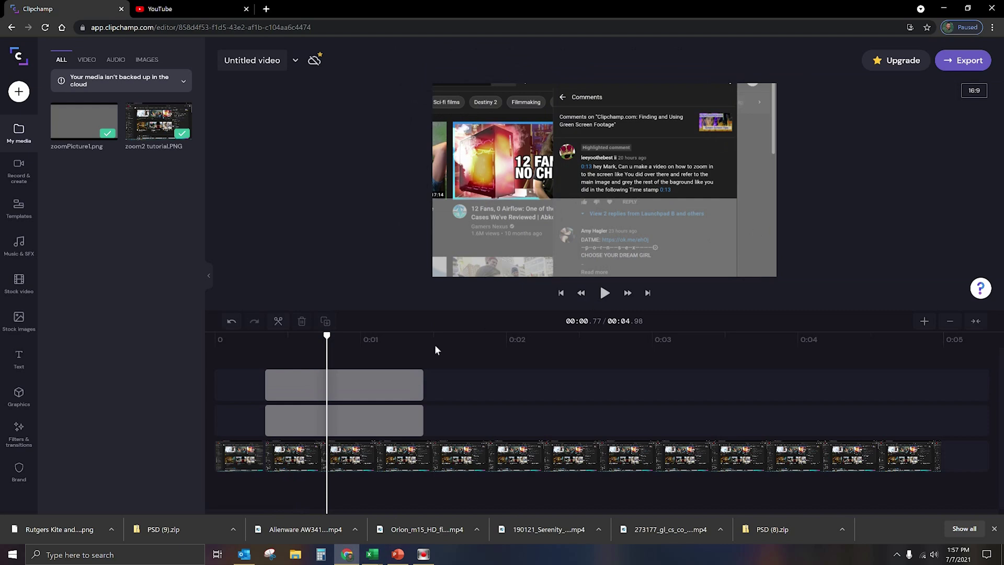
click(387, 384)
drag(767, 238, 766, 239)
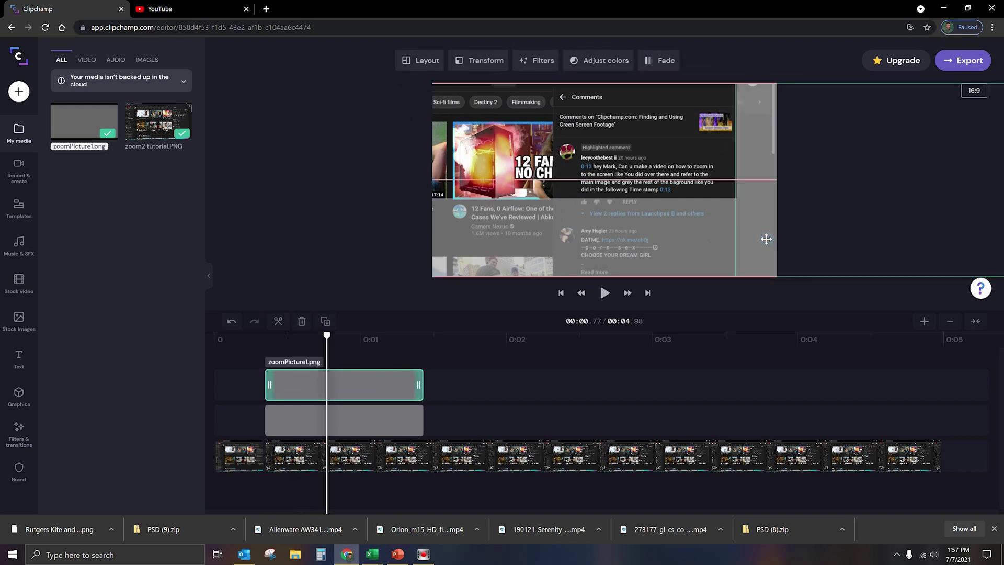
click(387, 356)
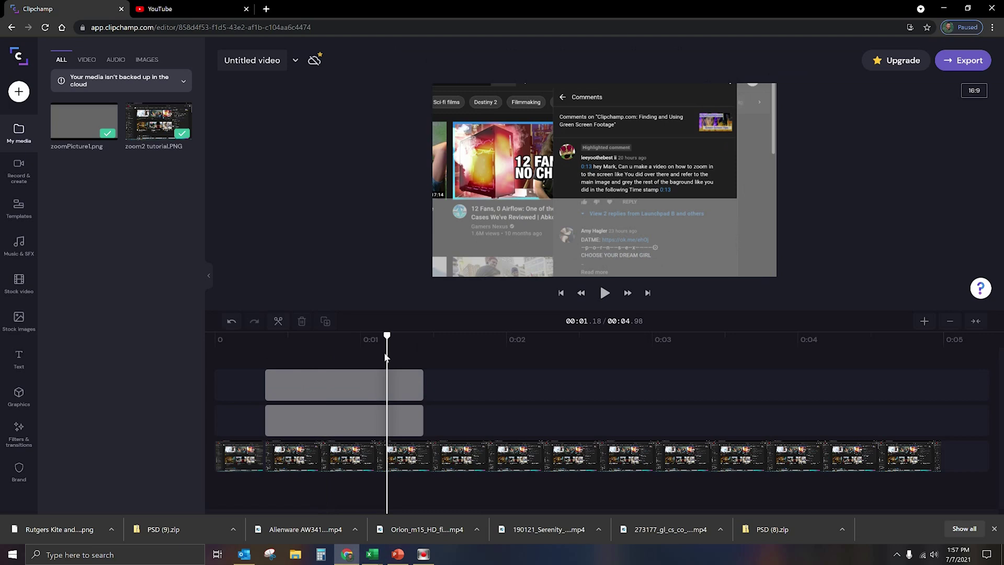
Step: Cover the upper area left of the comments panel with another grey overlay copy, stacked on a new track and set to Crop to fill
click(359, 395)
click(325, 322)
drag(459, 392, 322, 370)
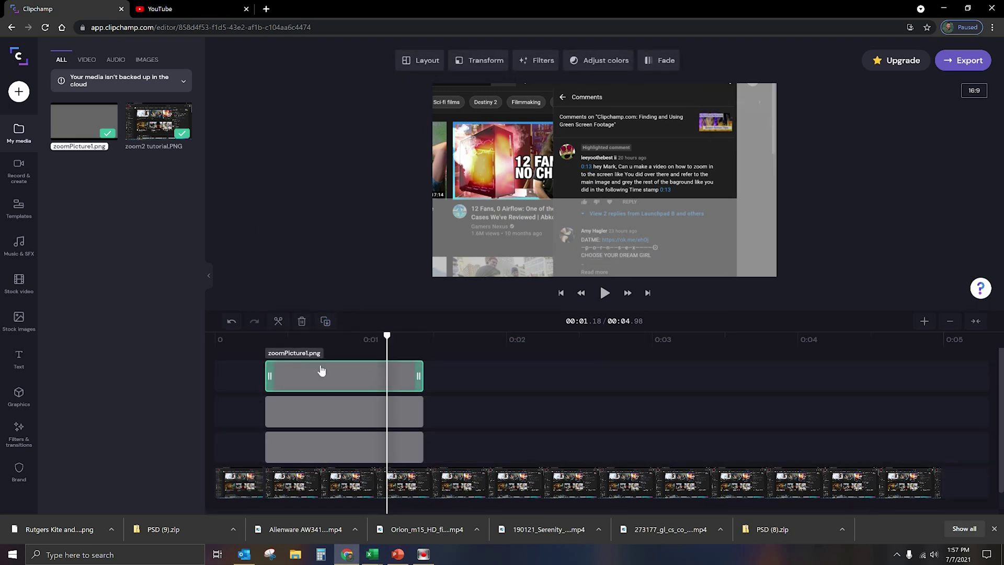
click(487, 62)
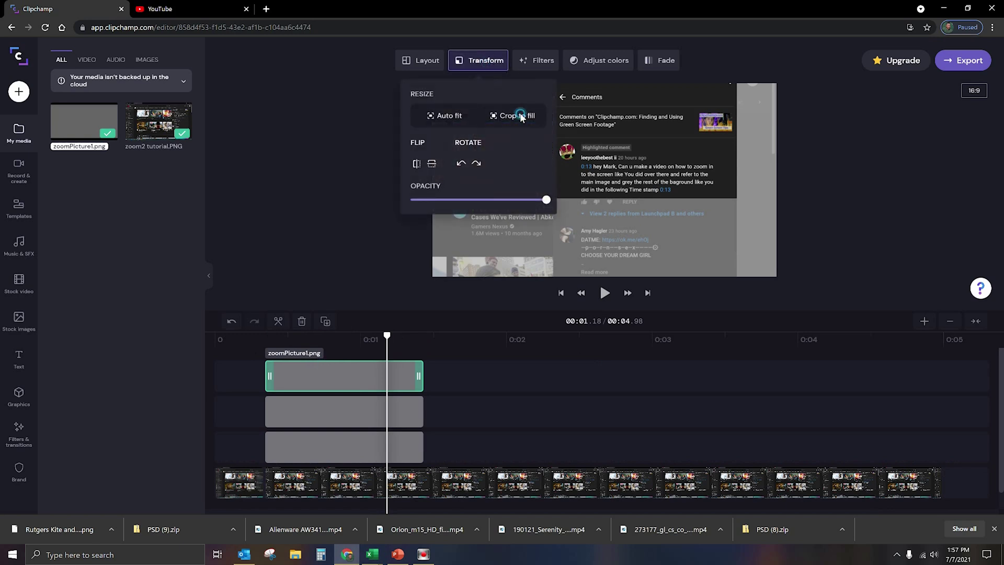
click(521, 116)
click(650, 227)
drag(650, 227, 552, 183)
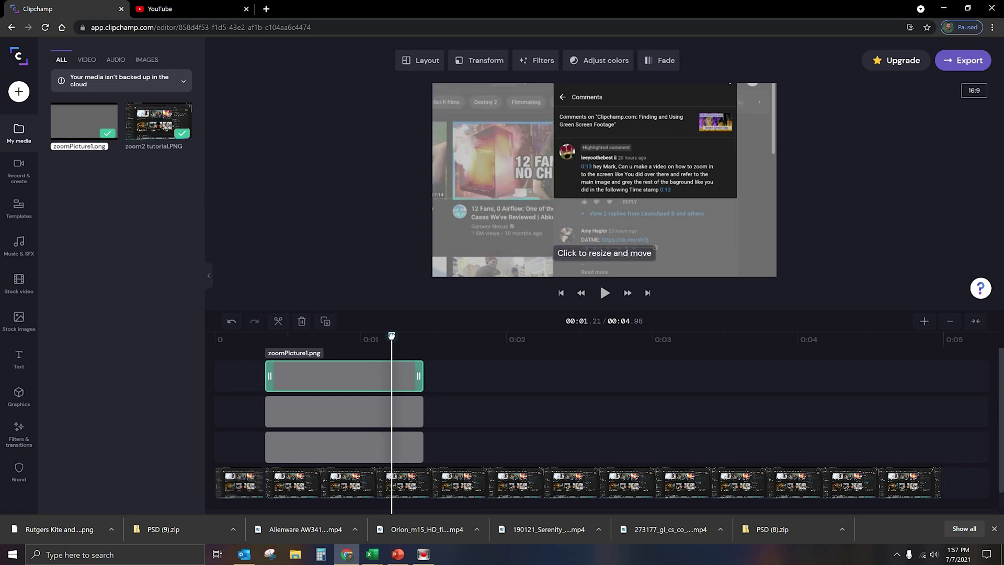
click(391, 336)
Step: Duplicate the grey overlay onto a fourth track, set it to Crop to fill, and move it above the highlighted comment
click(395, 366)
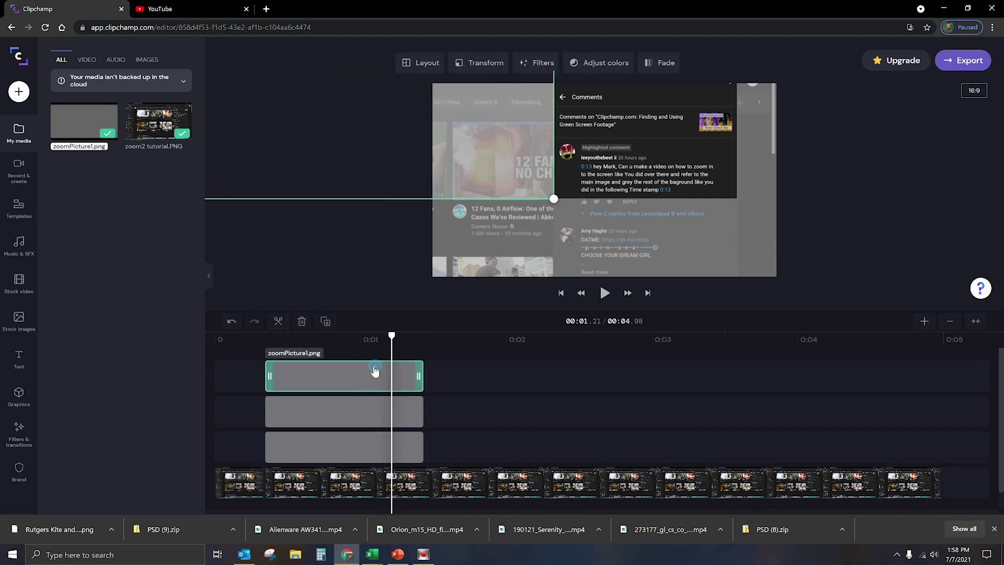
click(325, 320)
drag(475, 381, 324, 349)
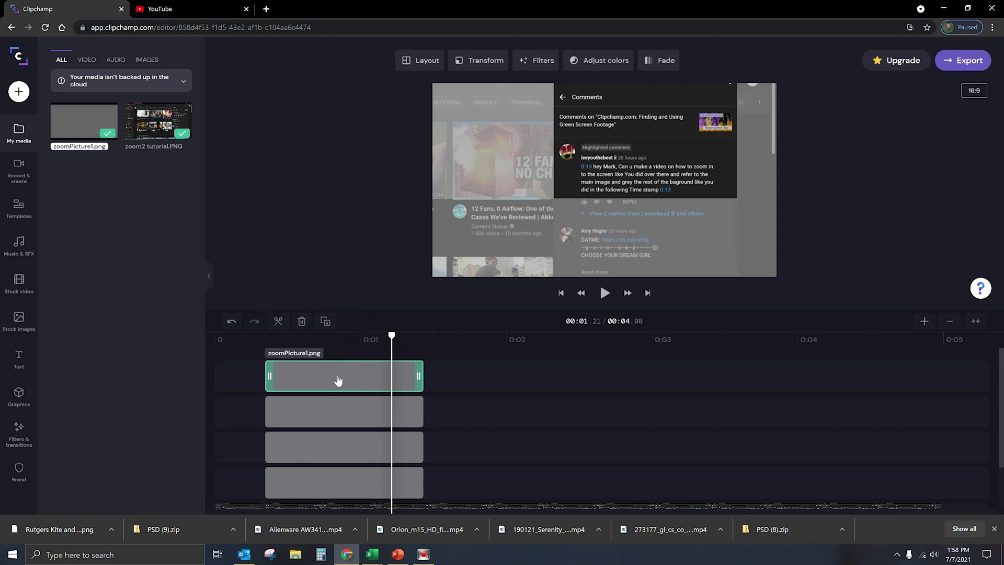
click(494, 65)
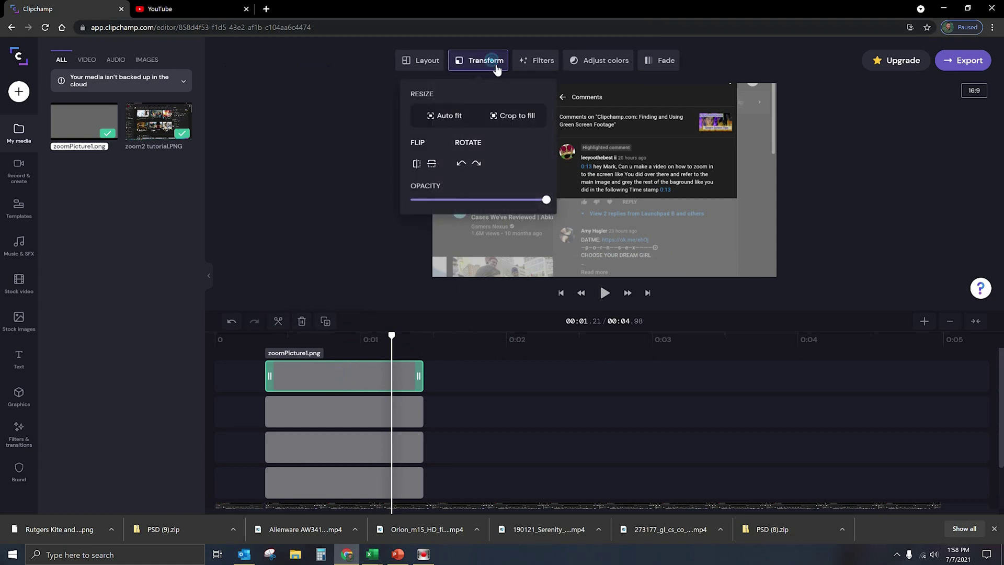
click(521, 120)
drag(651, 148, 675, 112)
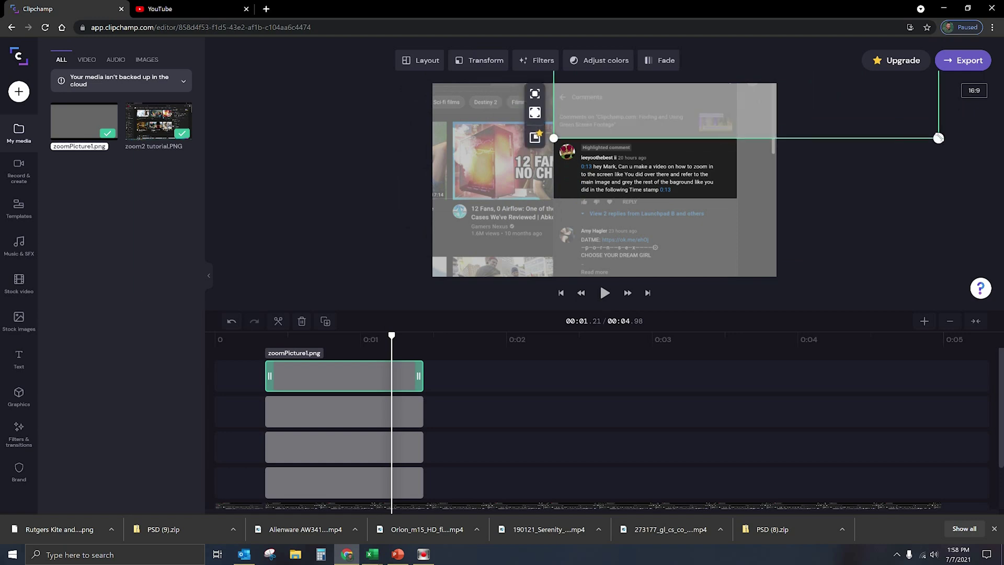
Step: Shrink the fourth grey overlay to the comments panel's width and position it directly above the highlighted comment
click(939, 137)
drag(789, 92, 743, 182)
click(800, 234)
drag(690, 167, 681, 163)
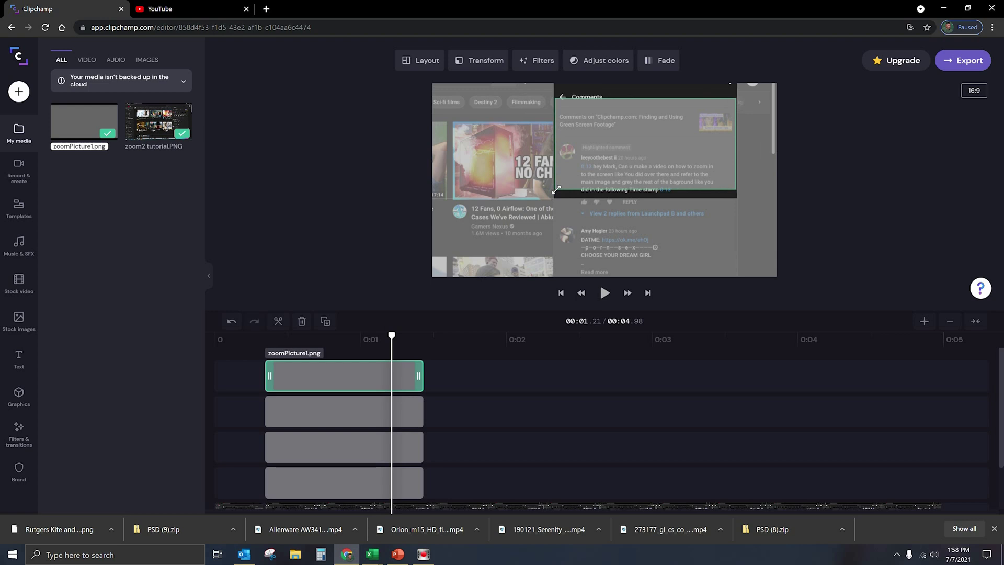
drag(607, 173, 614, 102)
click(813, 180)
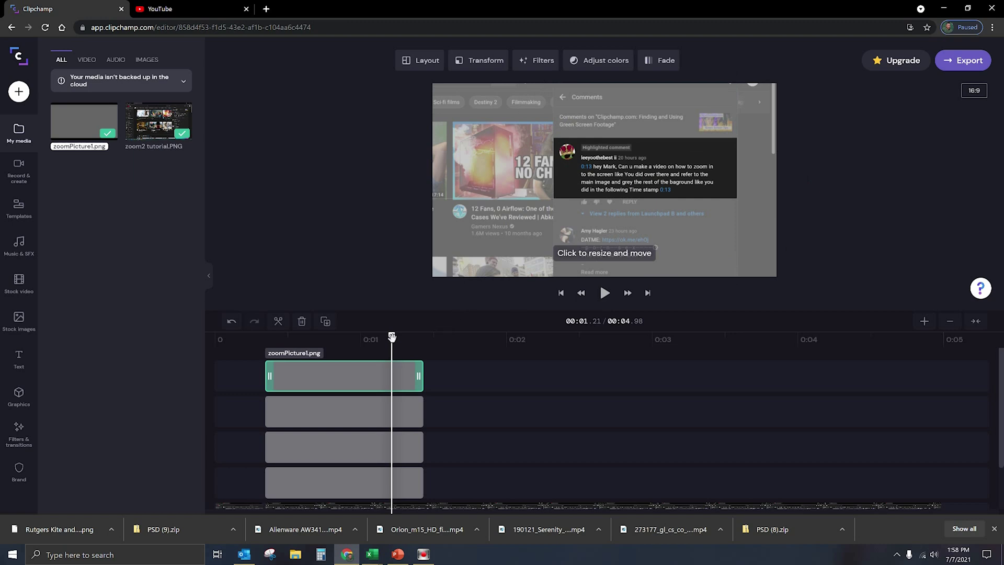
Step: Play the video from the beginning to preview the zoom and greyed-out background effect
drag(392, 337, 161, 343)
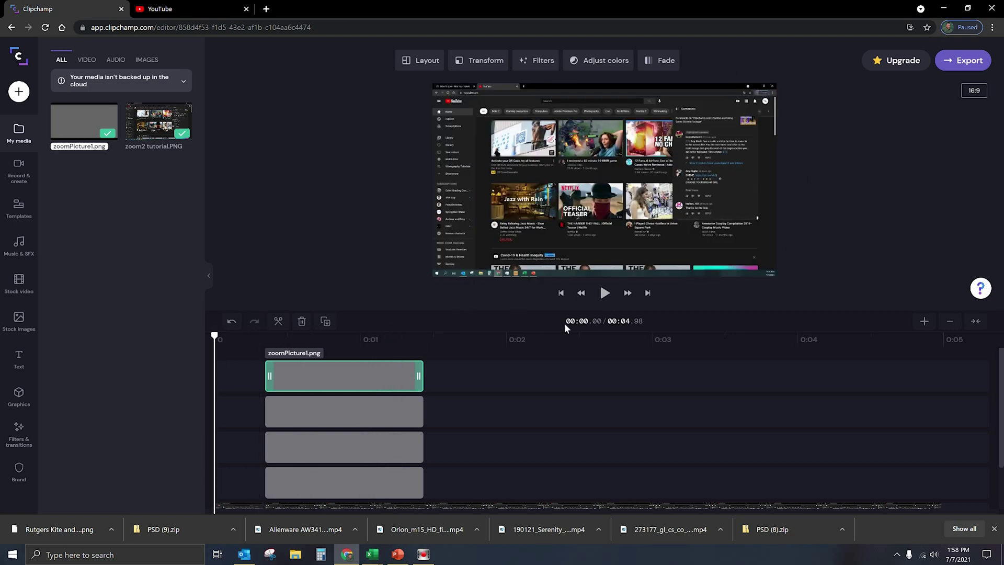
click(605, 293)
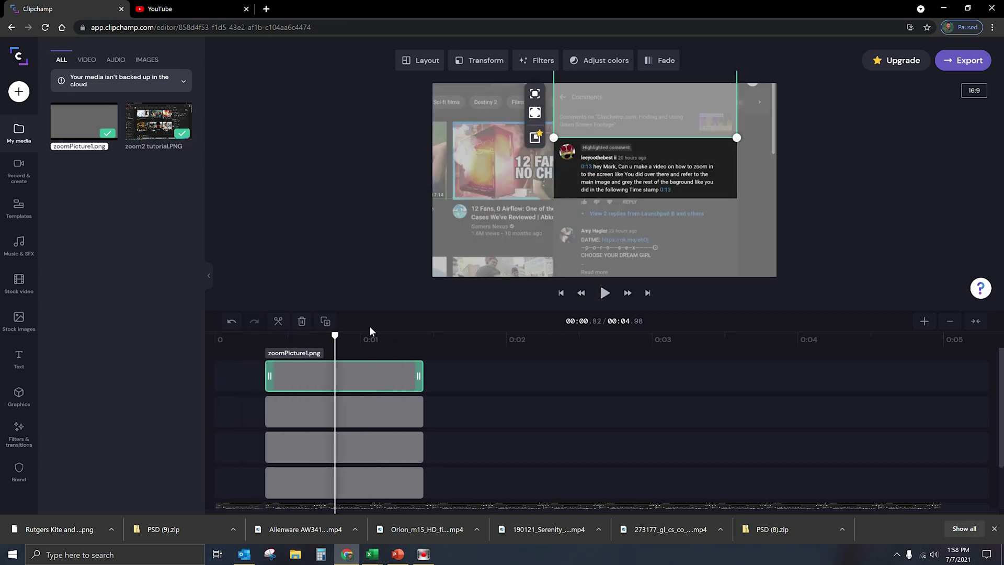
click(416, 349)
click(605, 293)
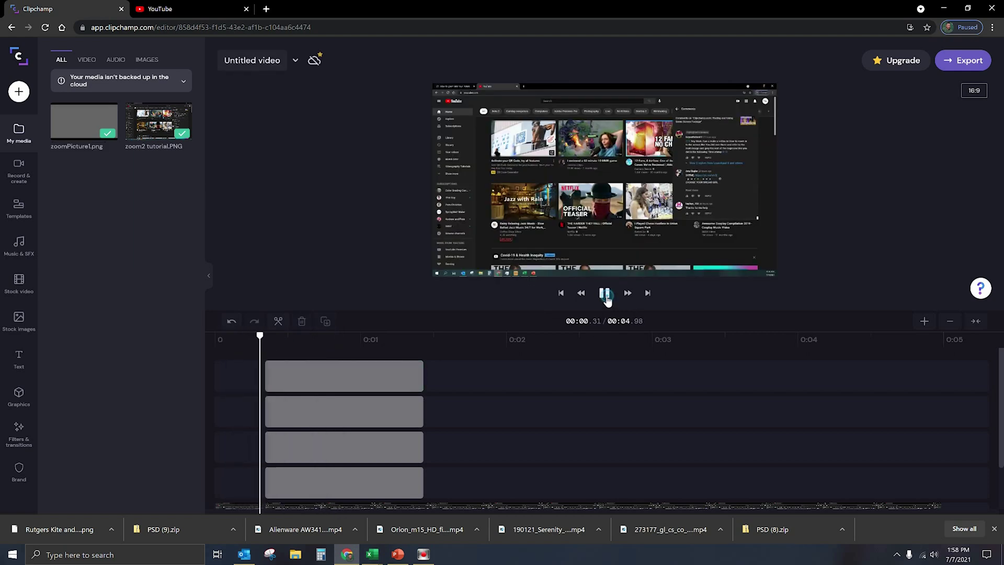
click(605, 294)
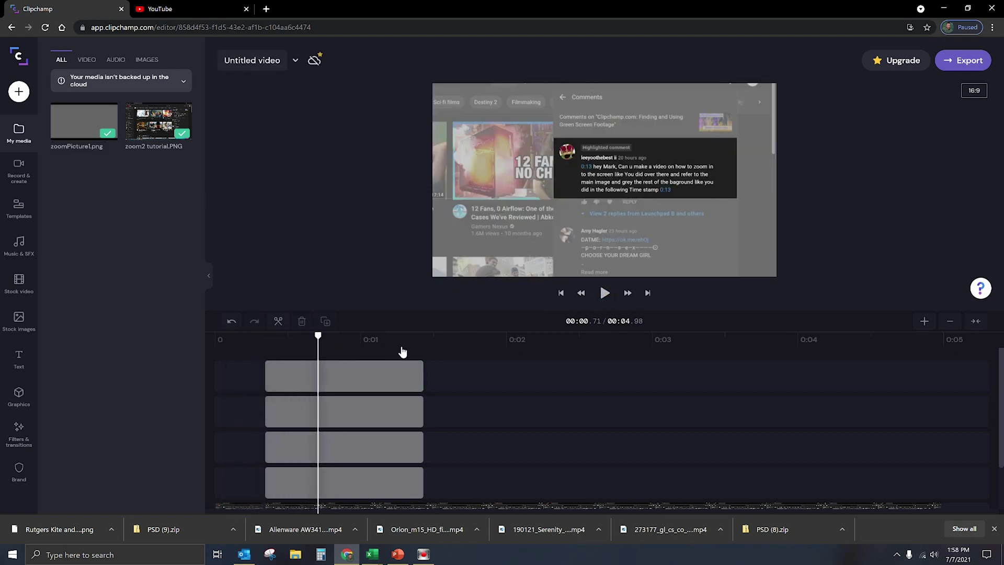
Step: Move the zoomed-in screenshot clip later on its track so it starts at about 2.7 seconds
drag(315, 340, 215, 340)
scroll(441, 387, down, 1)
scroll(473, 471, up, 1)
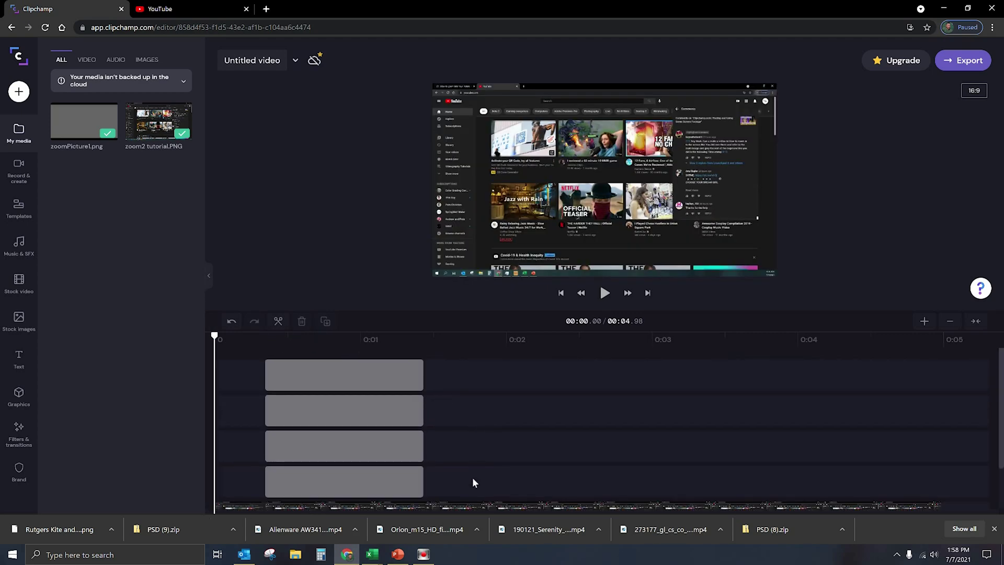
scroll(479, 461, down, 1)
drag(390, 471, 697, 471)
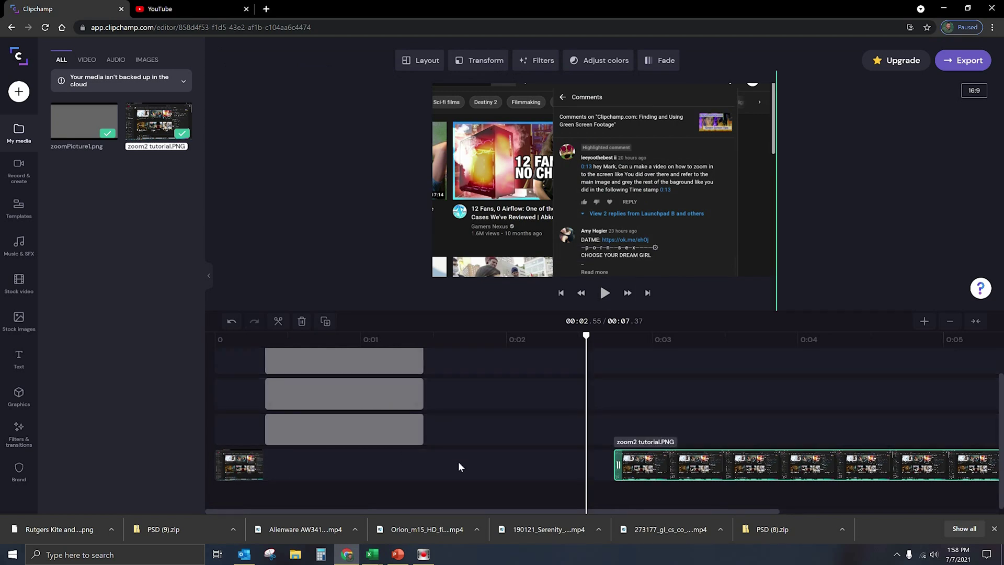
click(459, 466)
Step: Select all four grey overlays and move them together over the start of the zoomed-in screenshot clip
scroll(437, 442, up, 1)
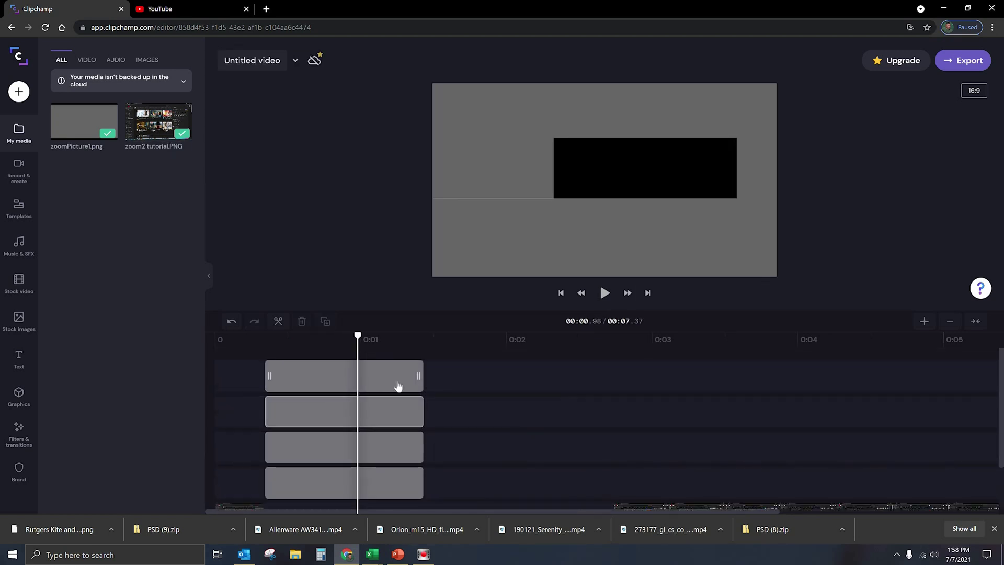
click(397, 386)
shift+click(386, 412)
shift+click(382, 450)
shift+click(381, 484)
drag(408, 448, 737, 444)
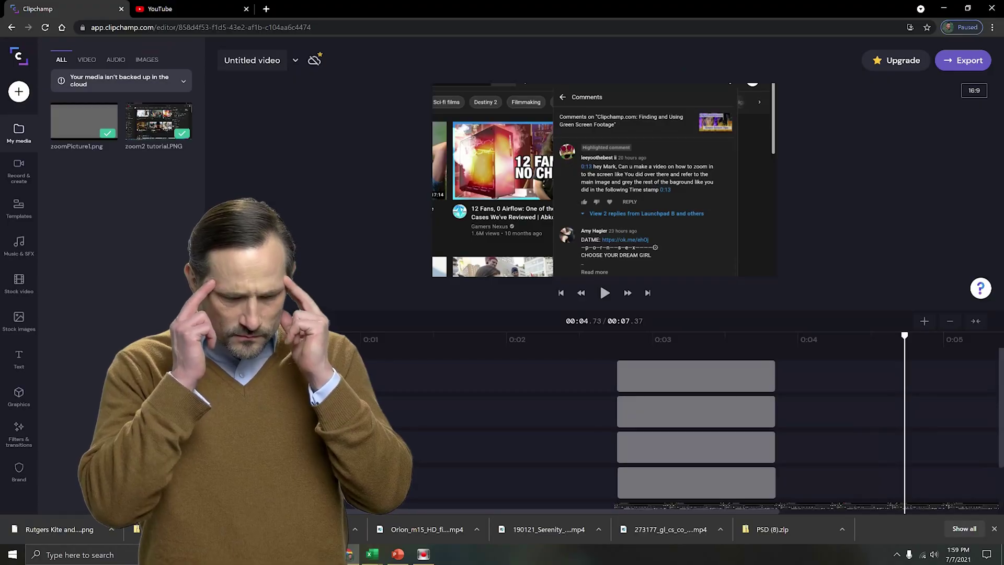
Step: Lengthen the unzoomed opening screenshot clip to about 2.4 seconds, short of the zoomed-in clip
scroll(1000, 418, down, 1)
scroll(1000, 424, down, 1)
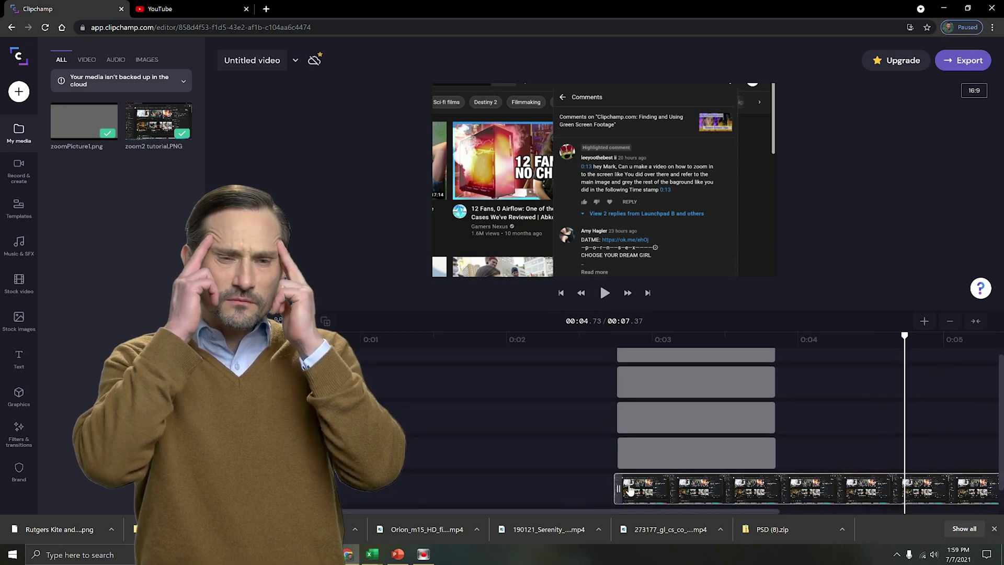
click(618, 339)
drag(618, 338, 616, 339)
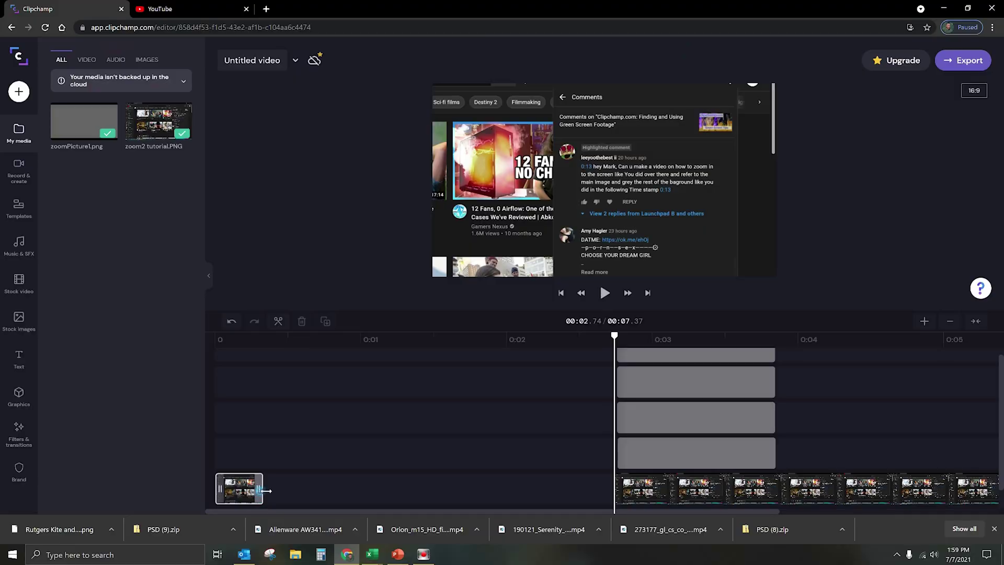
click(247, 339)
drag(246, 339, 213, 344)
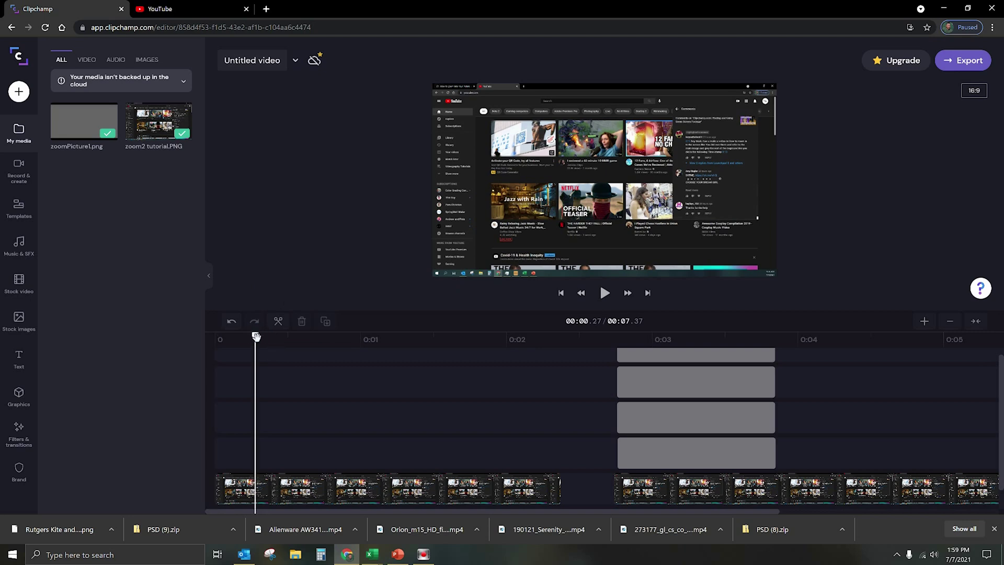
Step: Split the opening screenshot clip at 0.40 seconds and enlarge the second part slightly from its upper right corner
click(927, 321)
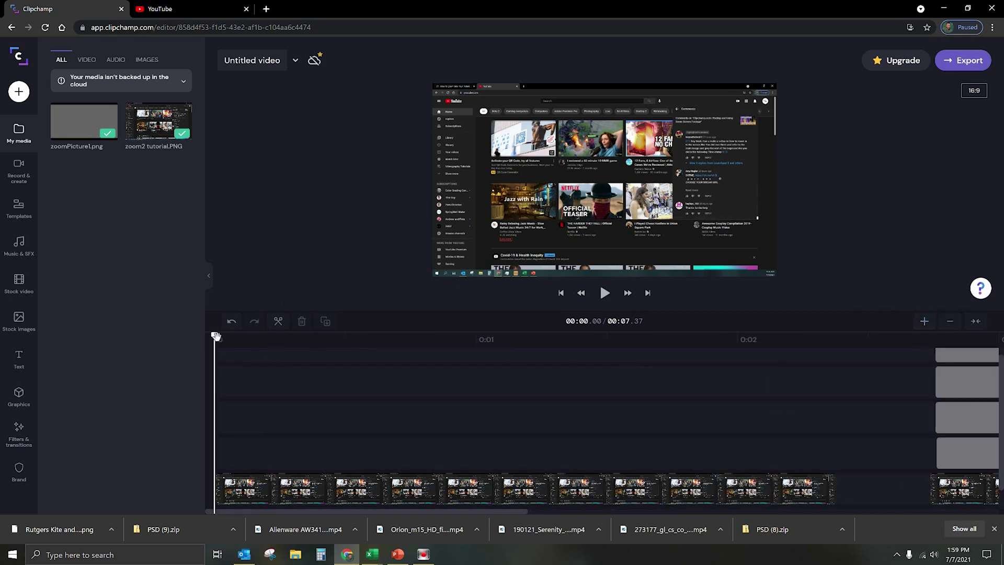
mouse_move(216, 335)
mouse_down()
mouse_move(253, 335)
mouse_move(217, 335)
mouse_up()
click(266, 335)
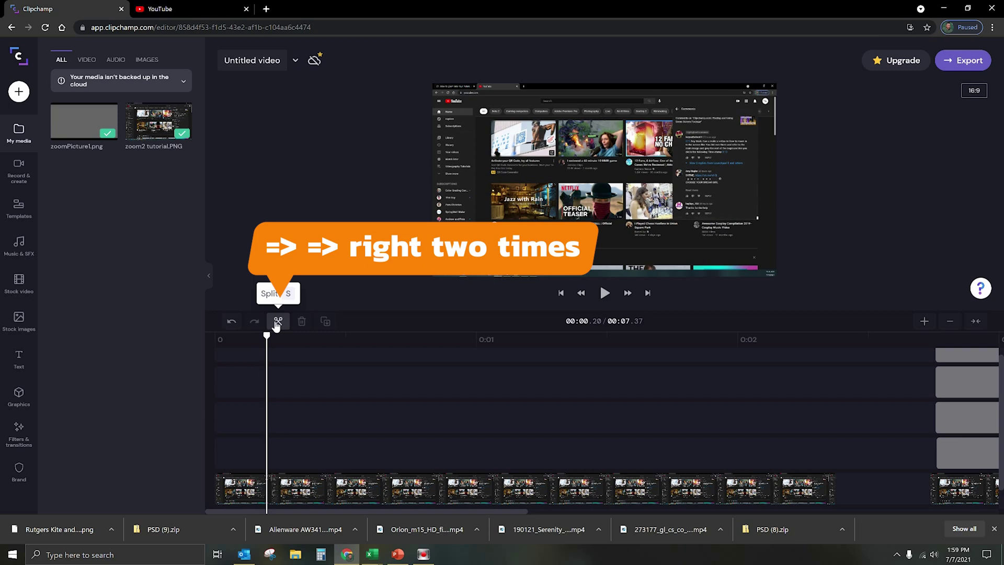
key(Right)
key(Right)
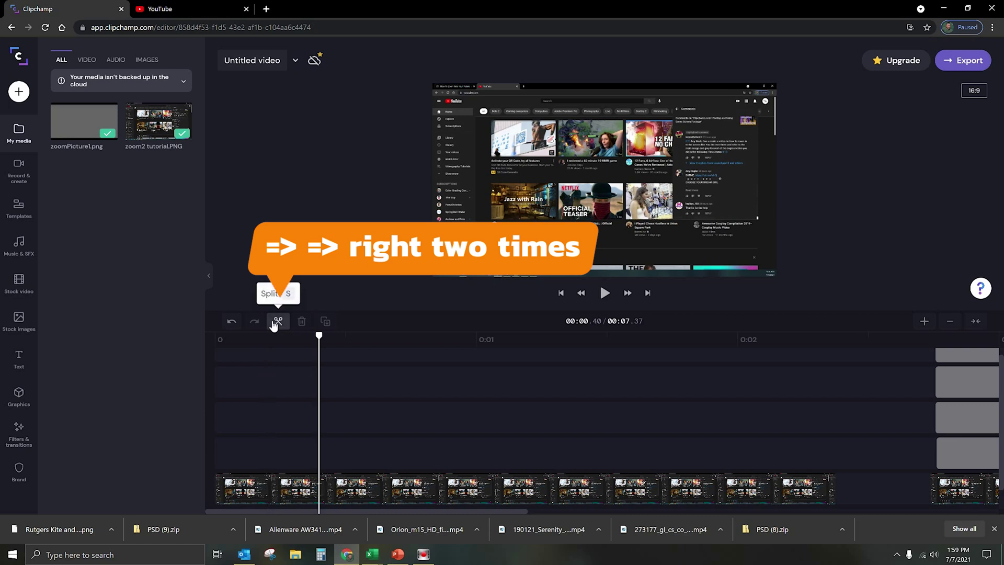
click(277, 321)
click(464, 217)
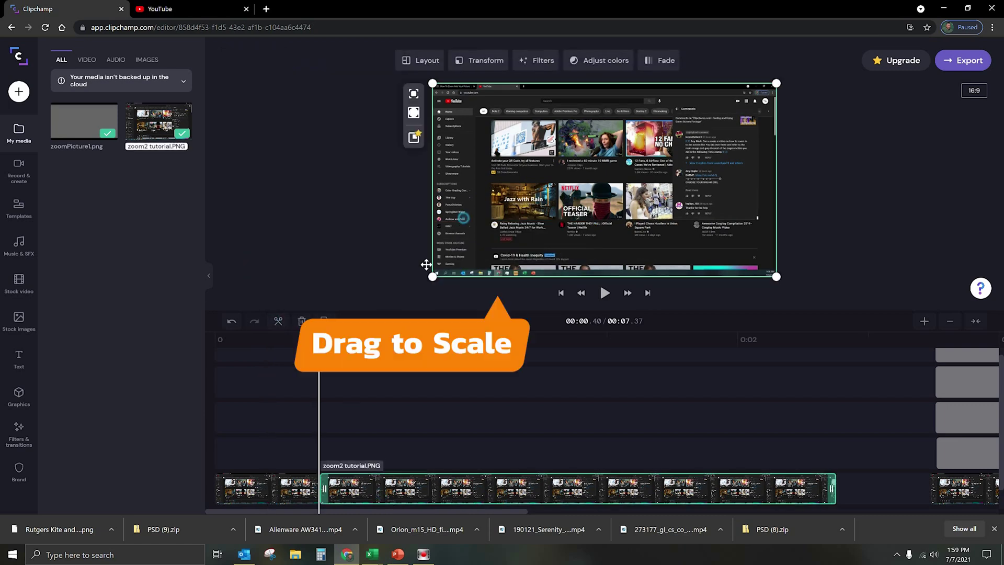
drag(432, 277, 382, 305)
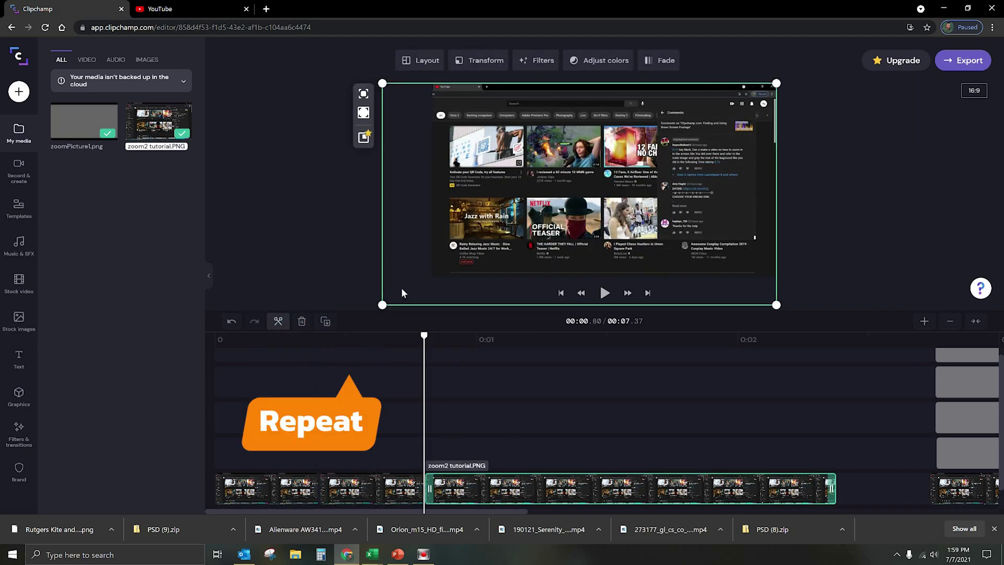
Step: Enlarge the part starting at 0.80 seconds further, and split at 1.20 seconds and scale up the following part
drag(379, 303, 347, 325)
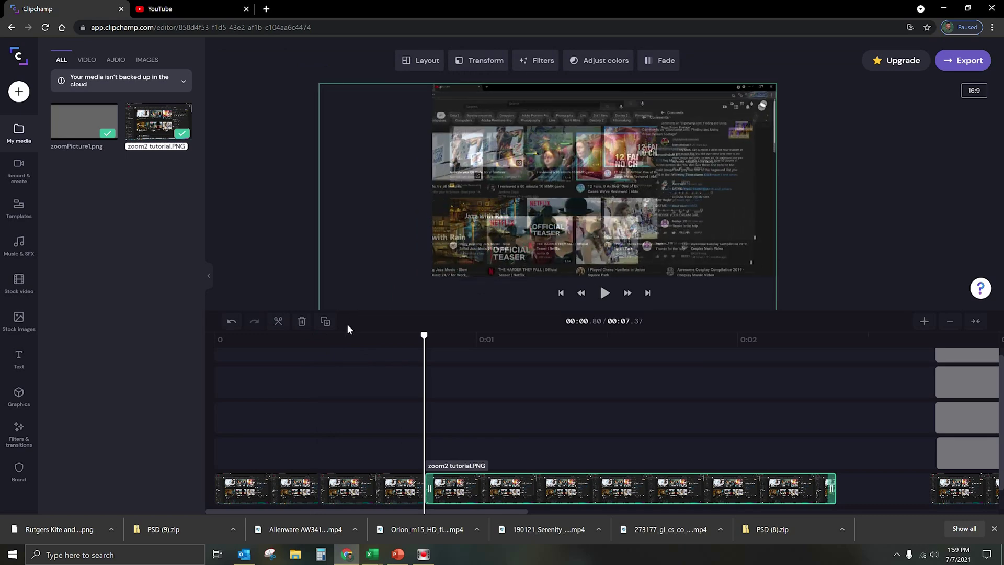
click(529, 418)
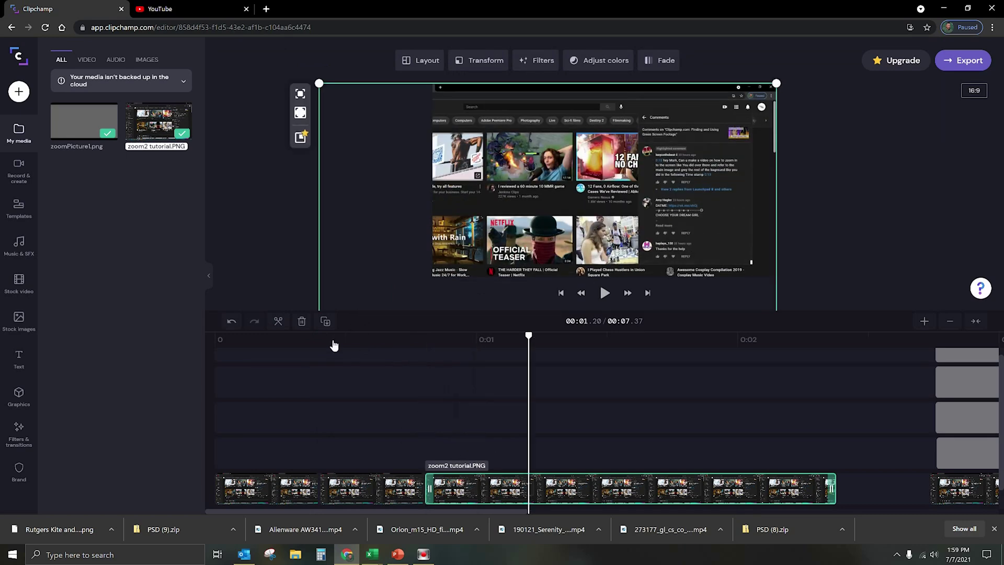
click(279, 322)
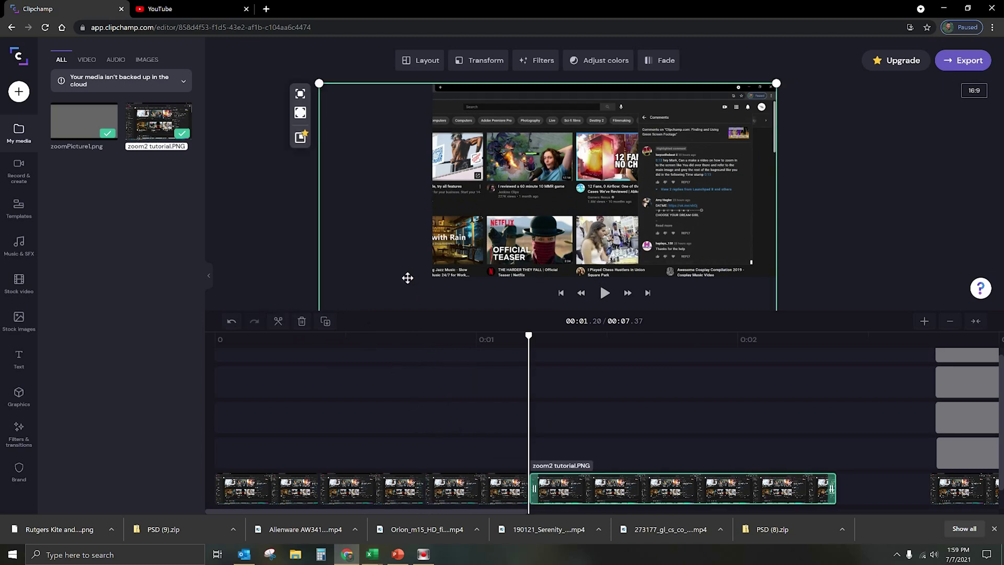
drag(777, 83, 721, 124)
Step: Split the screenshot clip at 1.60 and 2.00 seconds, enlarging each following part a little more toward the comments
click(586, 353)
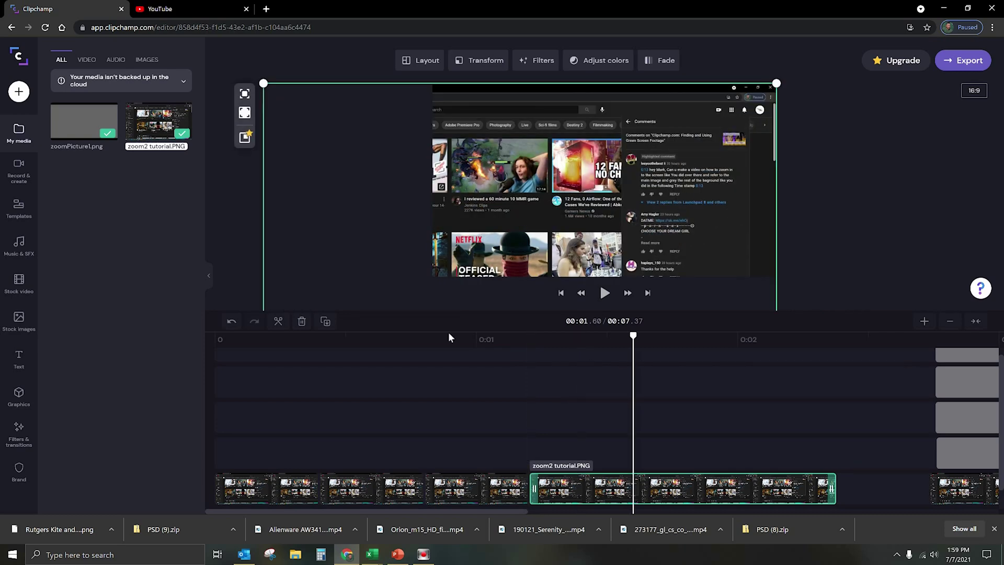
click(277, 320)
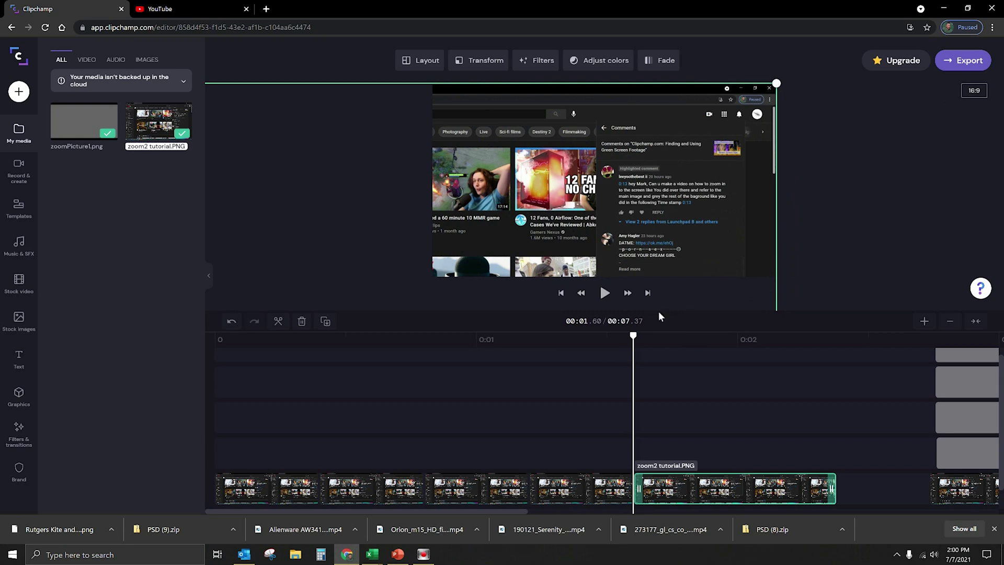
click(639, 345)
key(Right)
key(Right)
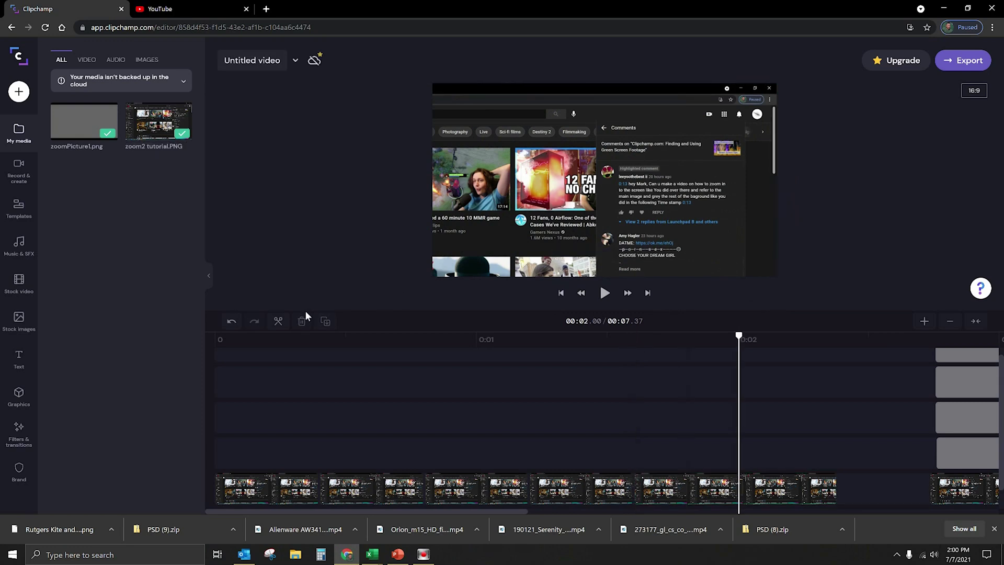
click(279, 321)
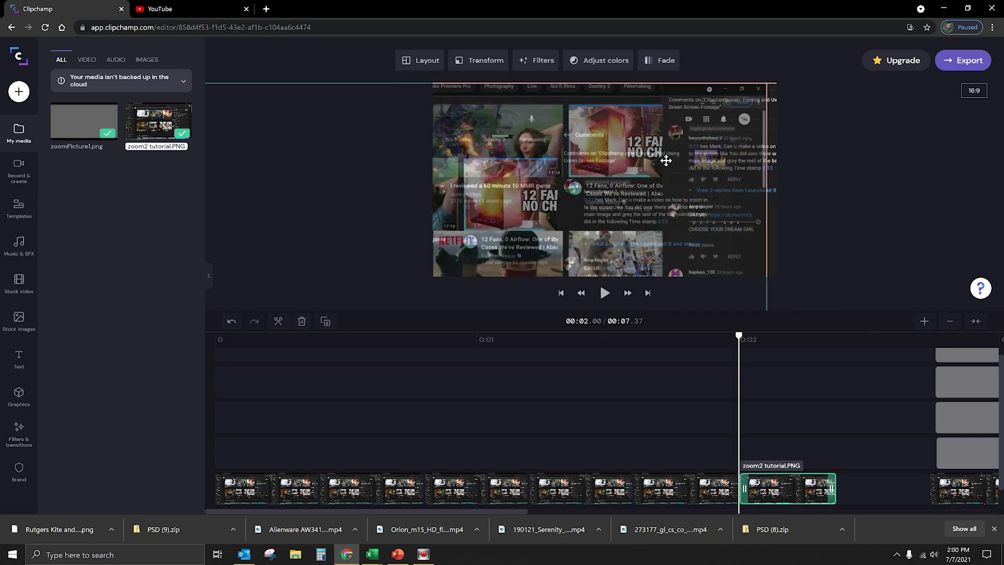
Step: Move the final zoomed-in clip and its four grey overlays earlier to close the gap, keeping the screenshot clips on one track
click(865, 488)
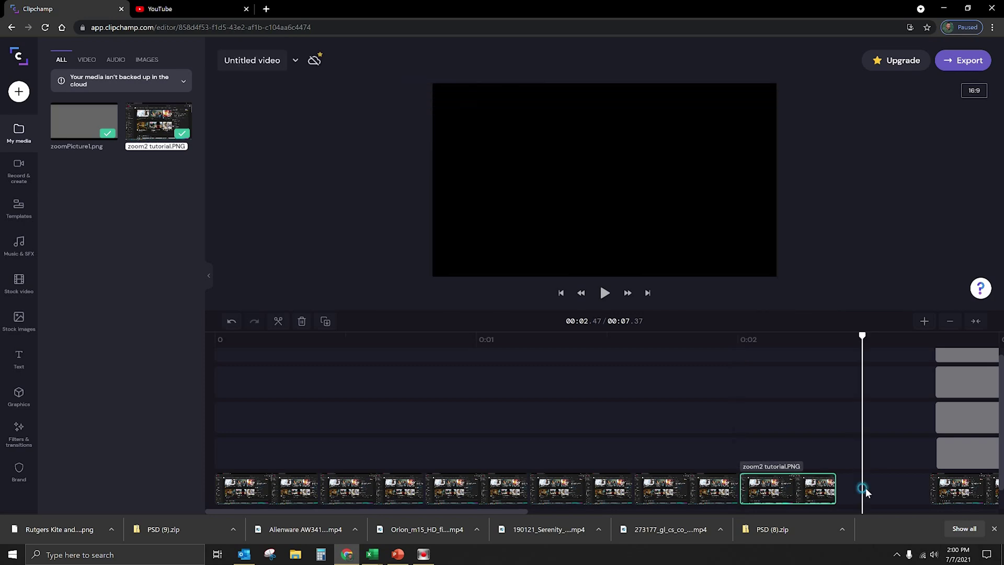
scroll(870, 499, down, 1)
drag(941, 470, 853, 473)
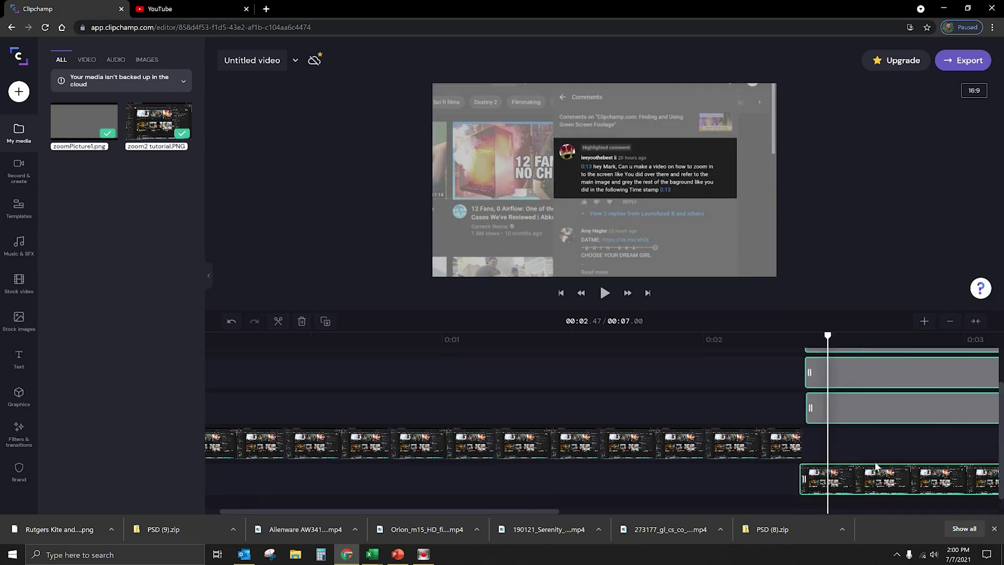
click(844, 490)
drag(844, 491, 850, 456)
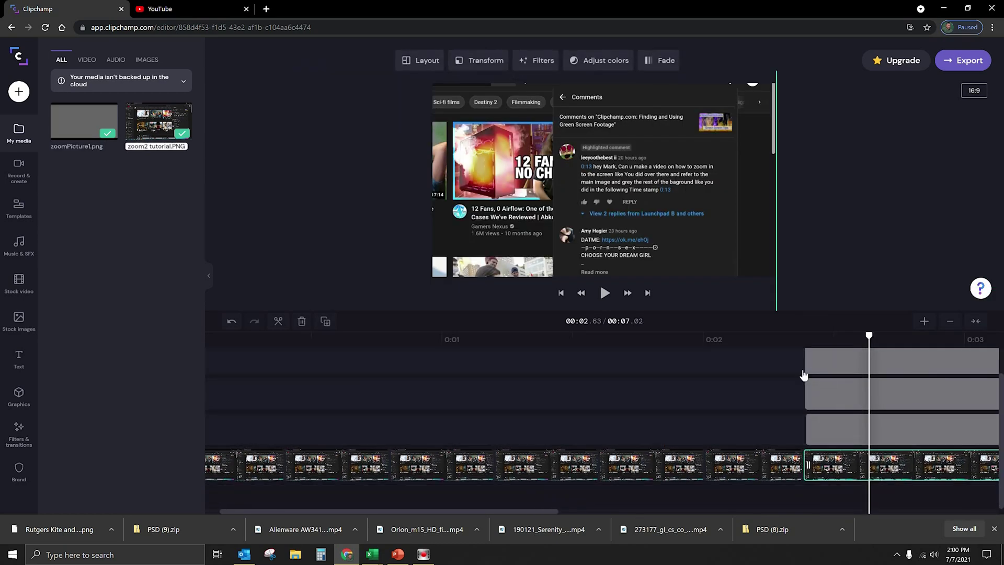
Step: Play the video from the beginning to preview the gradual zoom into the greyed-out comment view
scroll(690, 418, up, 1)
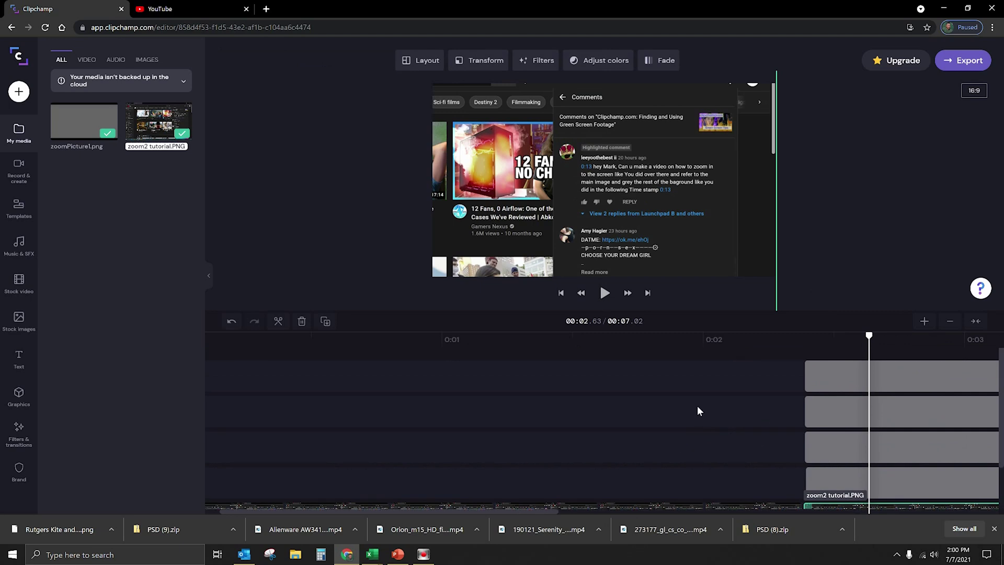
click(659, 341)
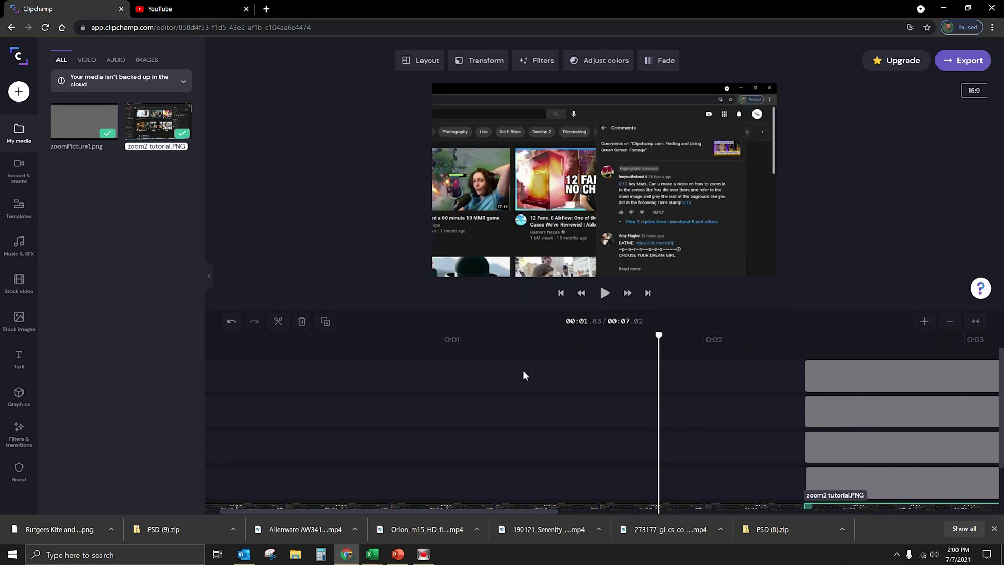
click(949, 320)
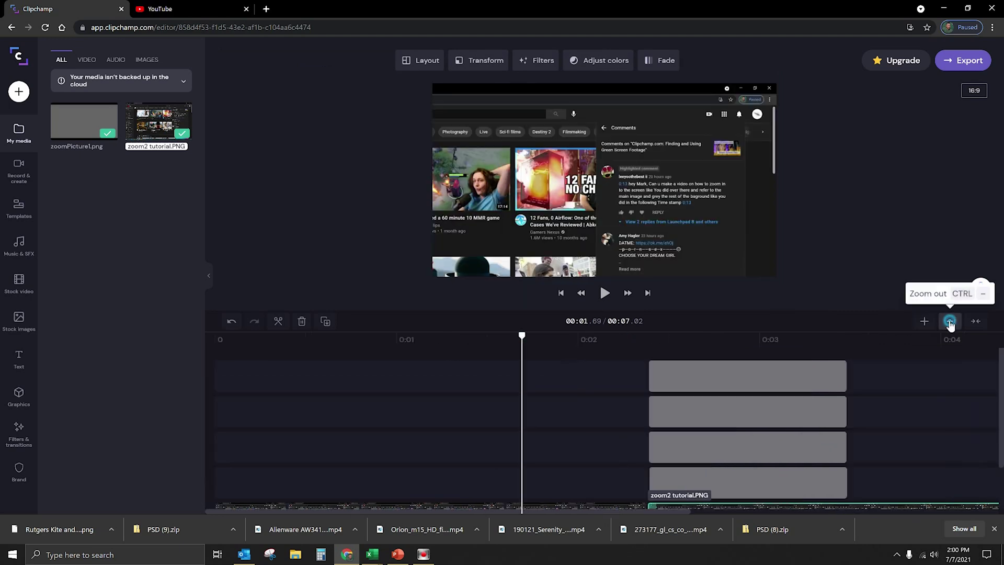
click(325, 340)
click(216, 340)
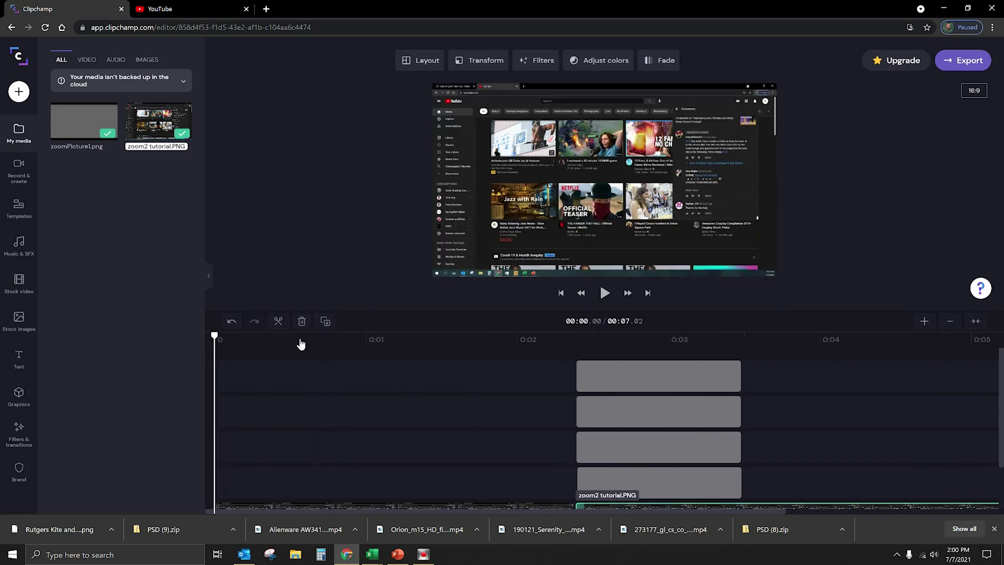
click(607, 296)
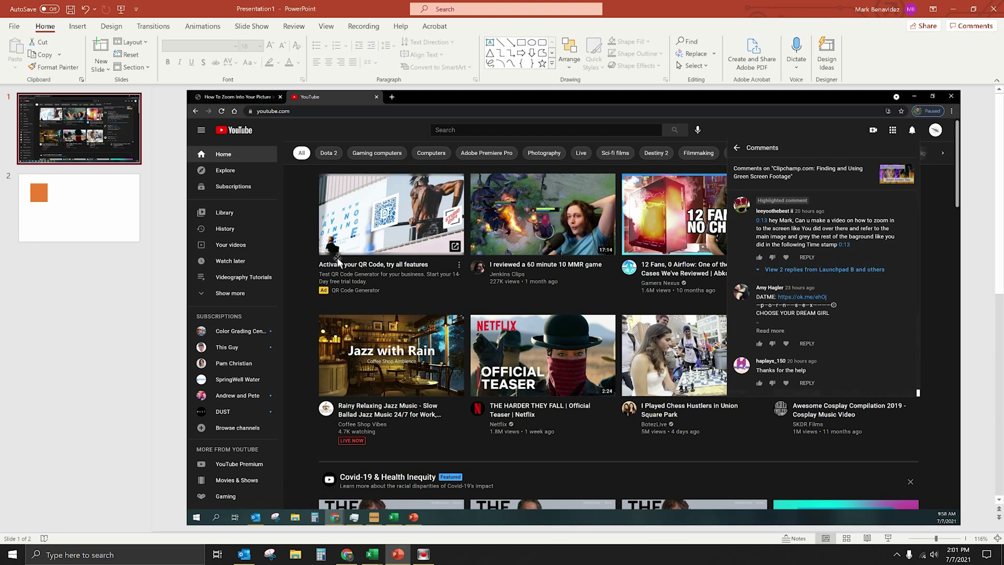
Step: In PowerPoint, duplicate the screenshot picture on slide 1, align the copy exactly over the original, and dismiss the design suggestions
click(448, 244)
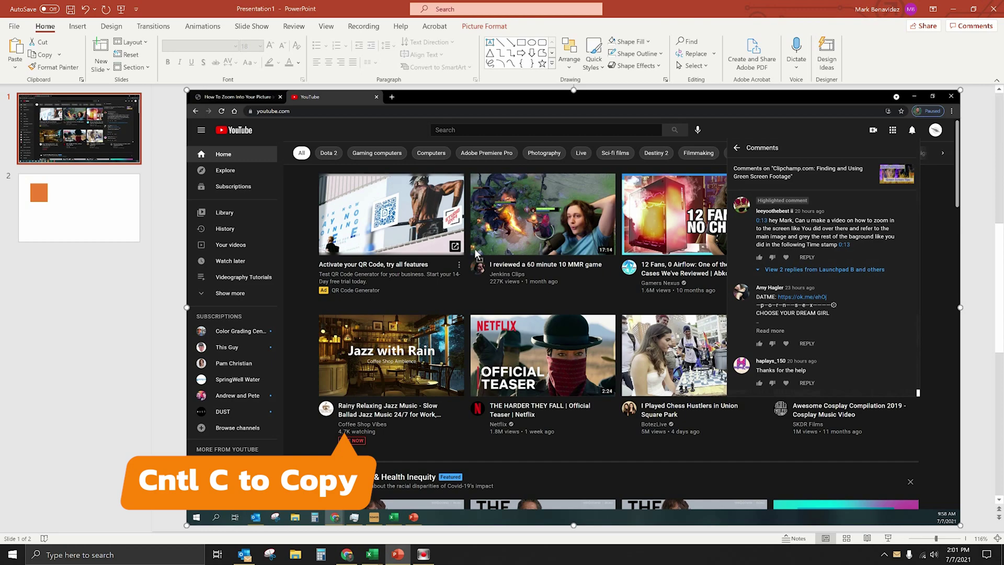
key(ctrl+v)
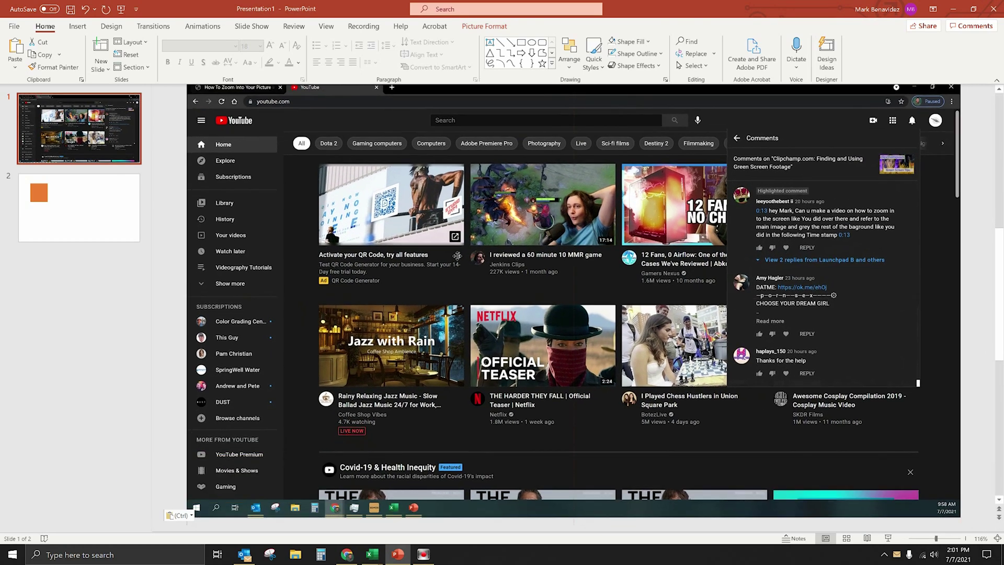
drag(457, 256, 456, 262)
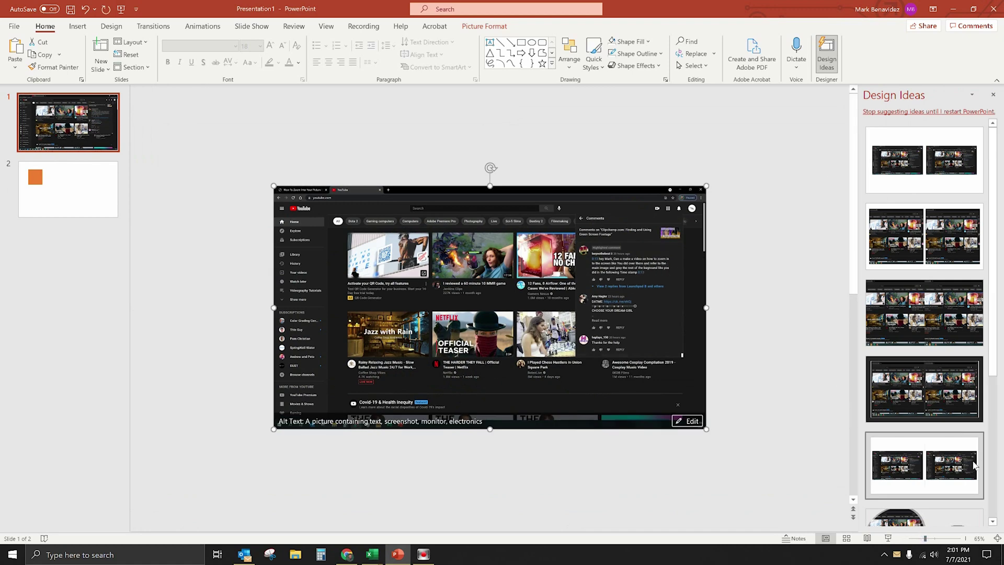
click(994, 94)
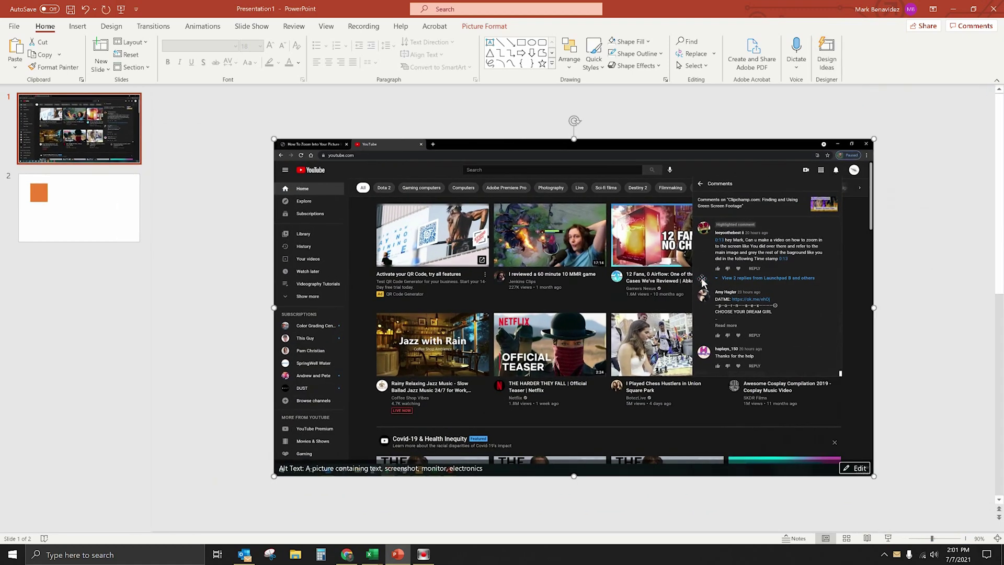
Step: Crop the duplicated screenshot picture down to only the highlighted comment, about 1.56" high by 3.23" wide
double_click(702, 283)
click(883, 52)
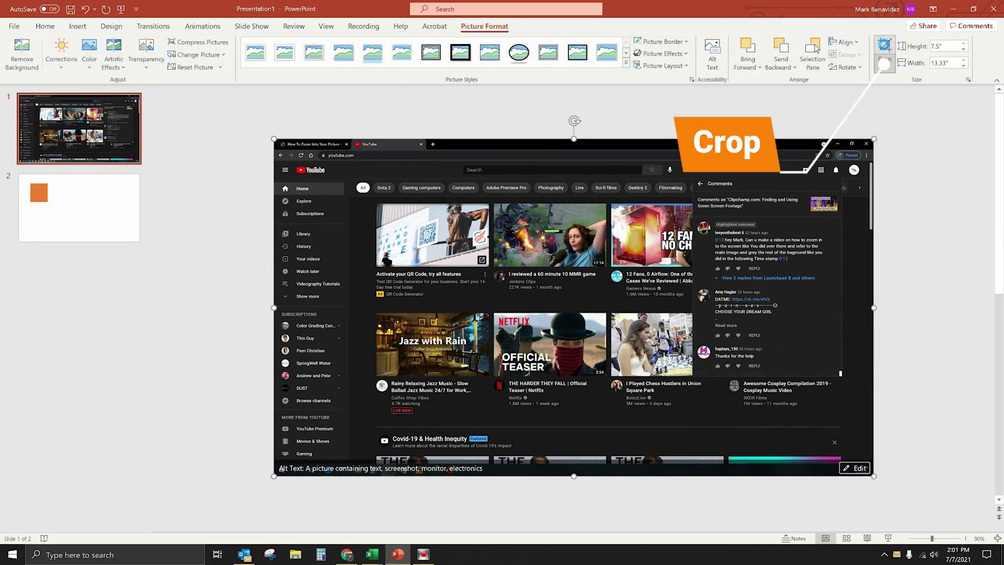
drag(281, 313, 695, 328)
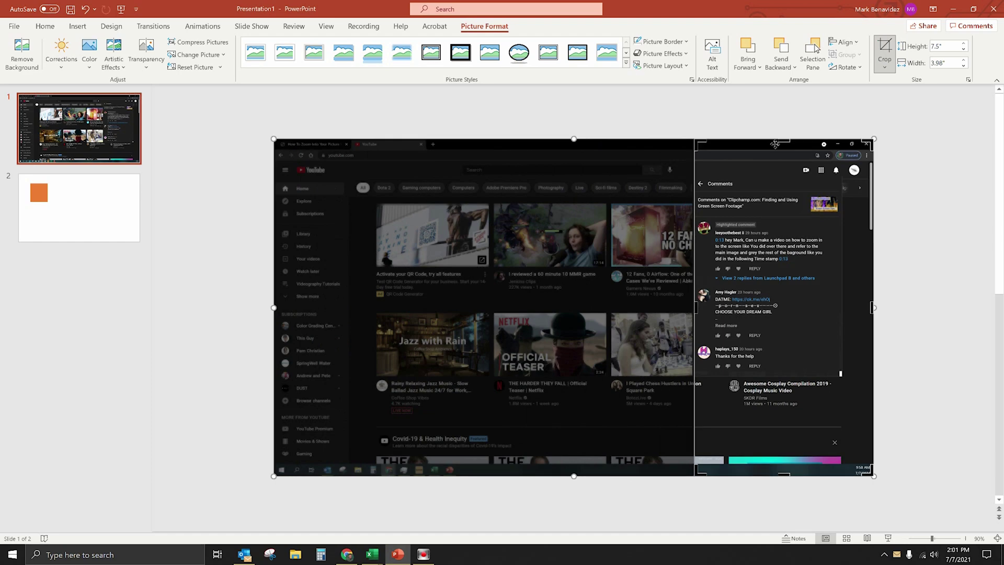
drag(784, 141, 782, 217)
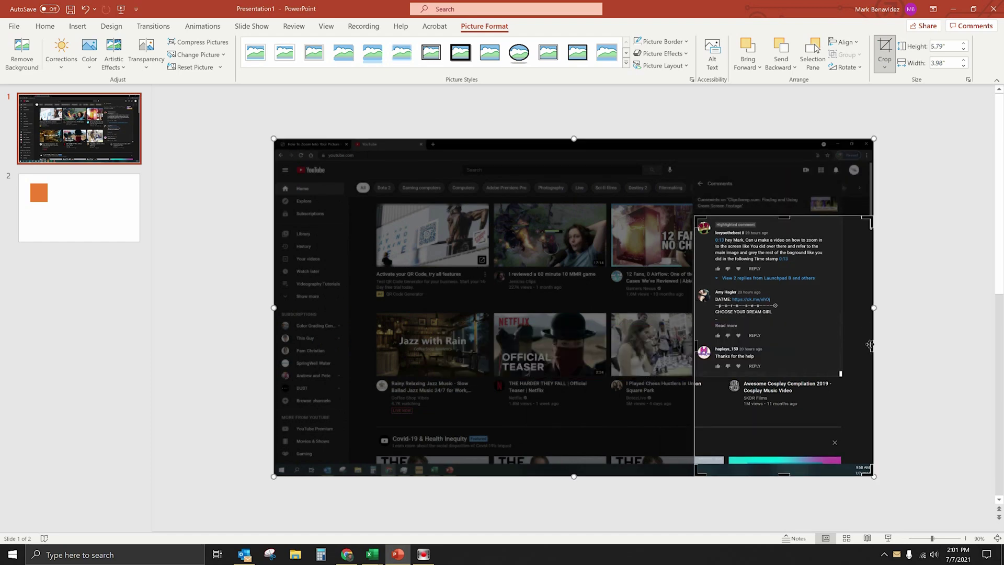
drag(870, 344, 858, 342)
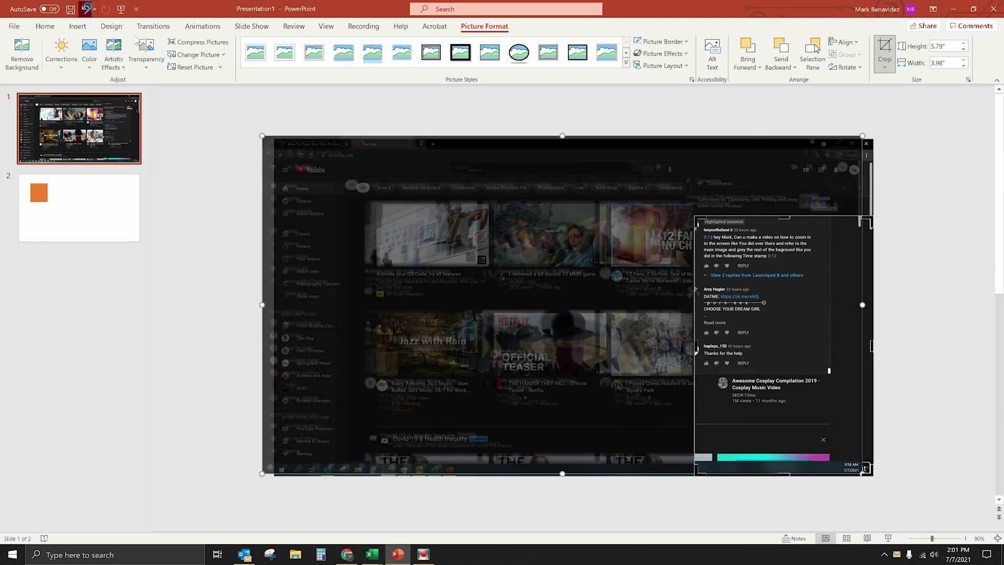
click(87, 8)
drag(867, 347, 840, 347)
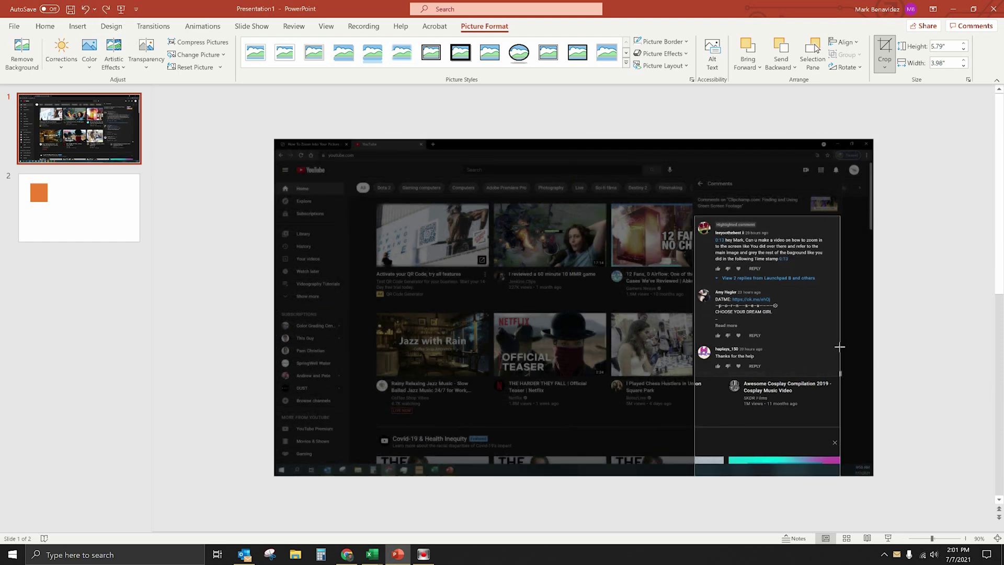
drag(767, 473, 769, 285)
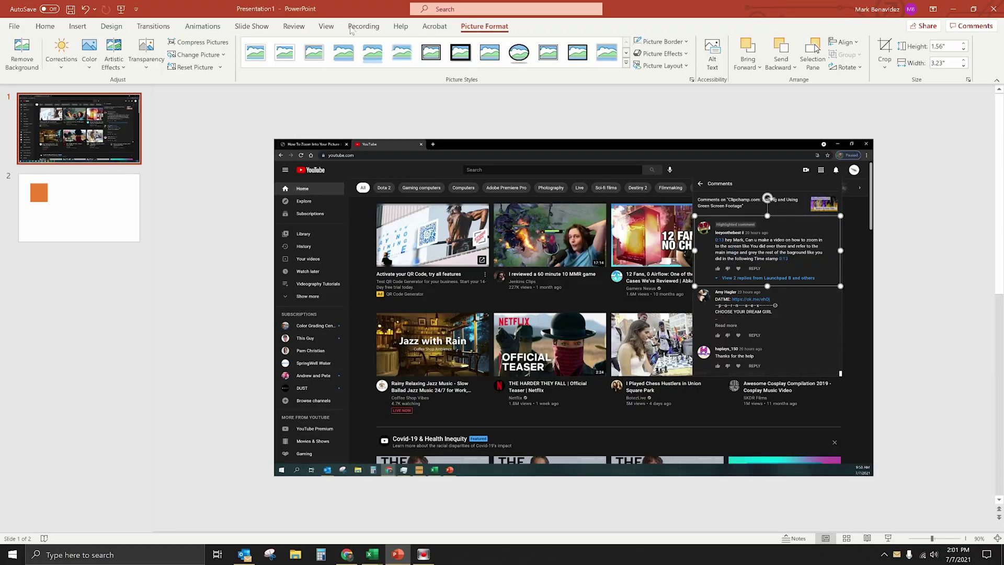
Step: Apply the Grow/Shrink emphasis animation to the cropped comment picture and preview it
click(202, 26)
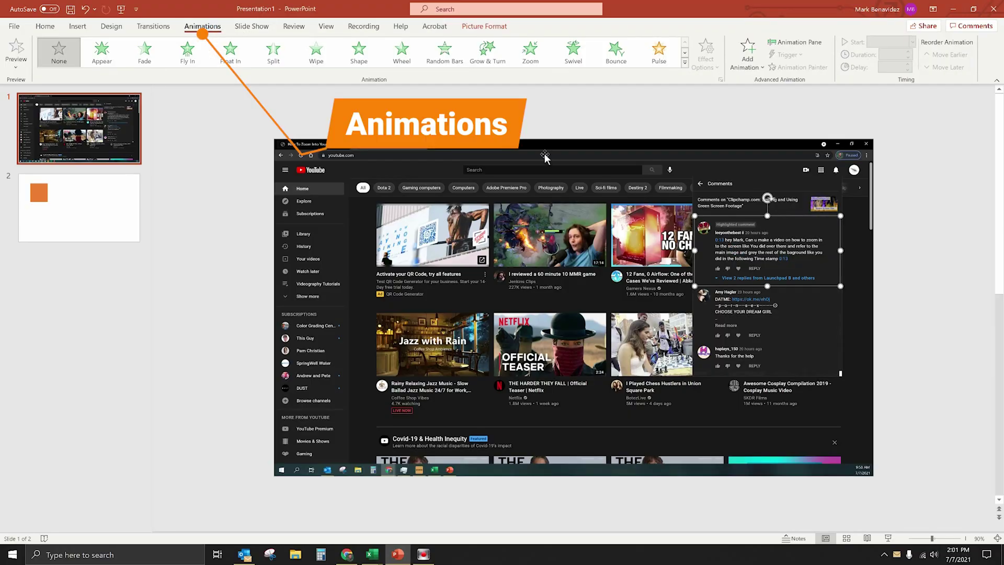
click(685, 63)
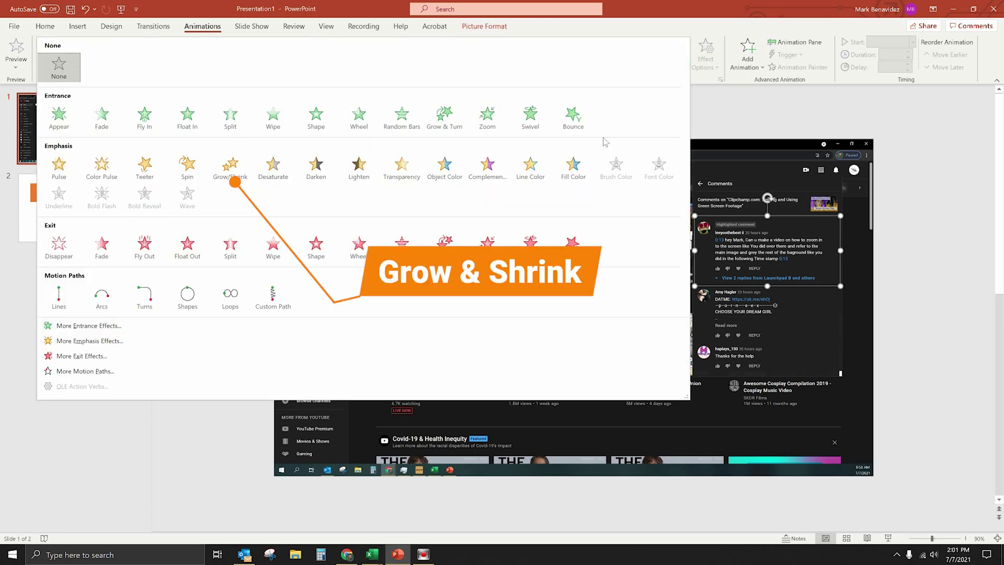
click(232, 170)
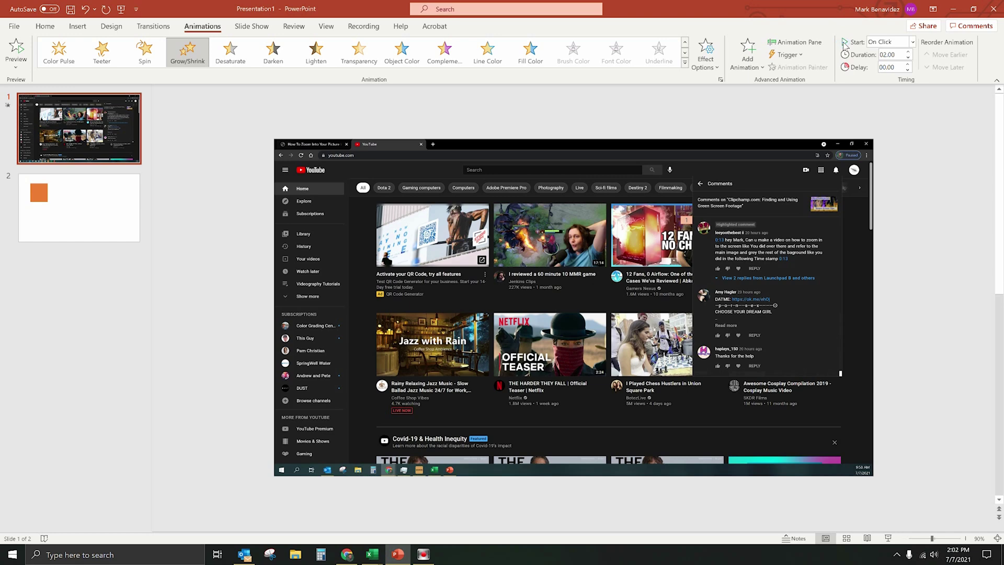
click(20, 48)
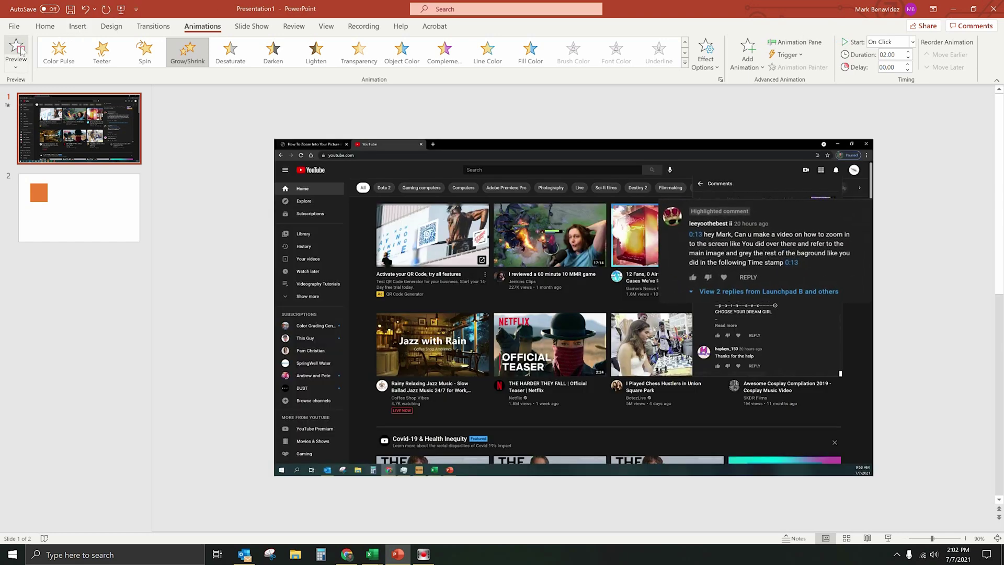
Step: Show the animation list, add a Custom Path motion from the cropped comment toward the middle of the slide, and preview it
click(746, 248)
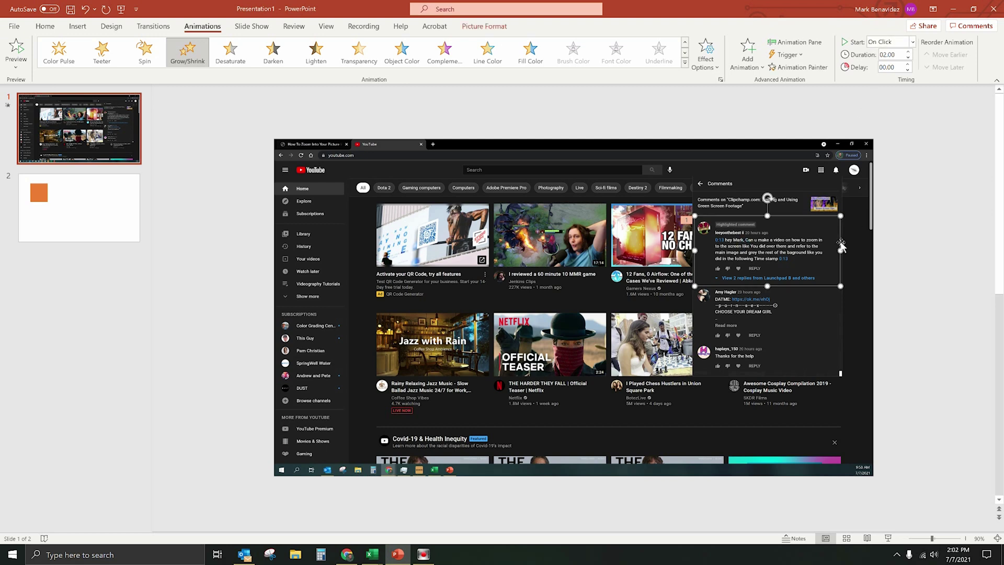
click(796, 42)
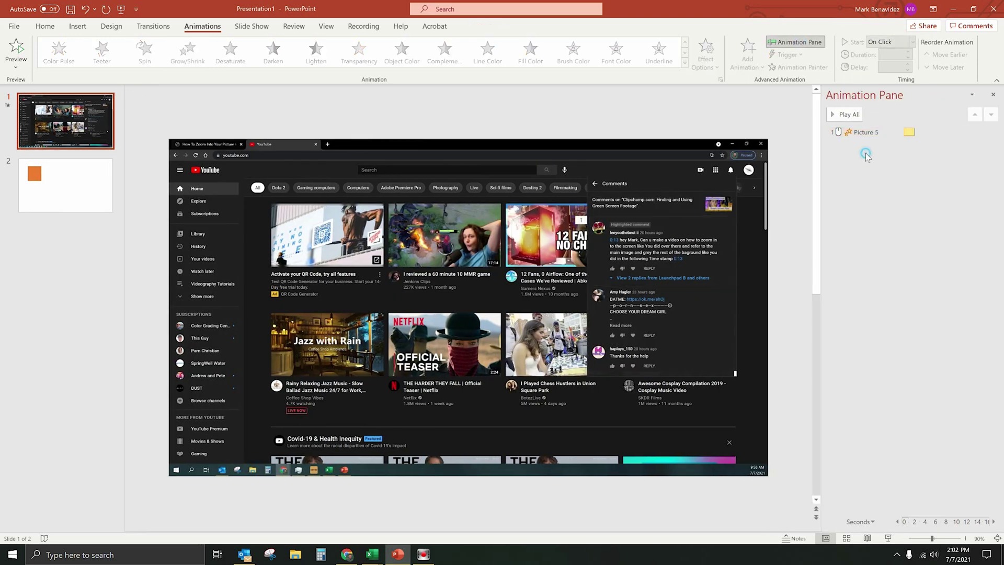
click(692, 260)
click(904, 158)
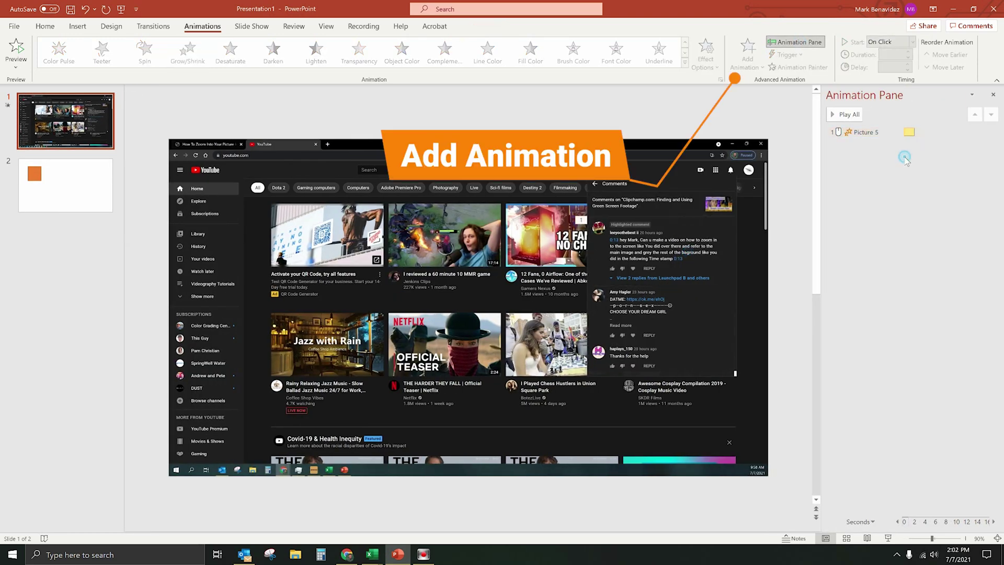
click(681, 243)
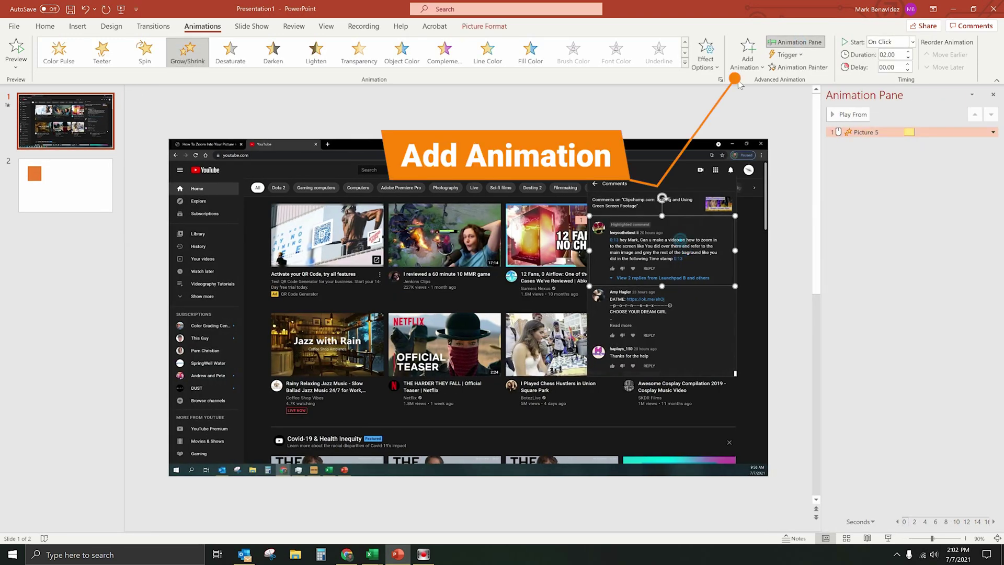
click(748, 55)
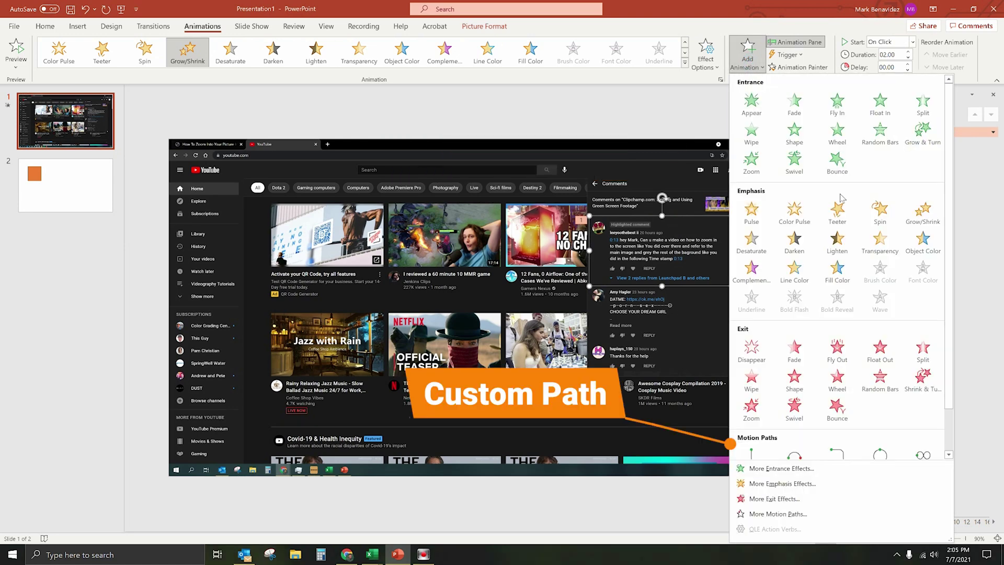
scroll(837, 314, down, 1)
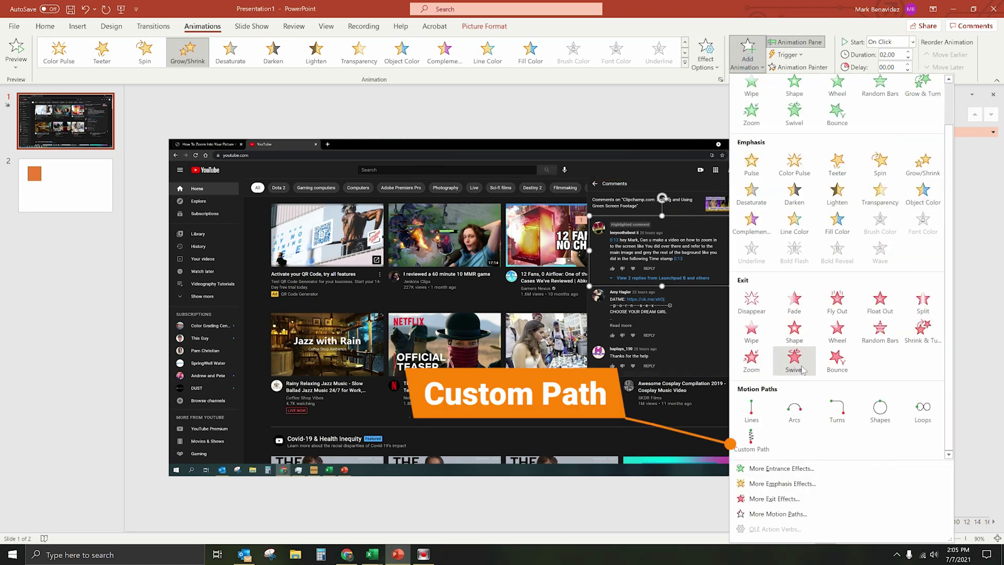
click(752, 438)
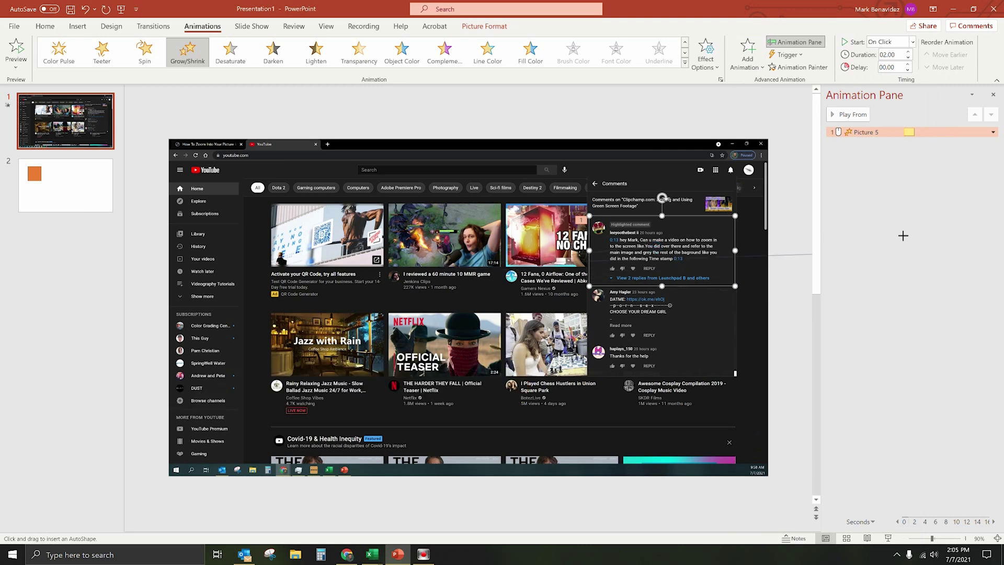
double_click(793, 264)
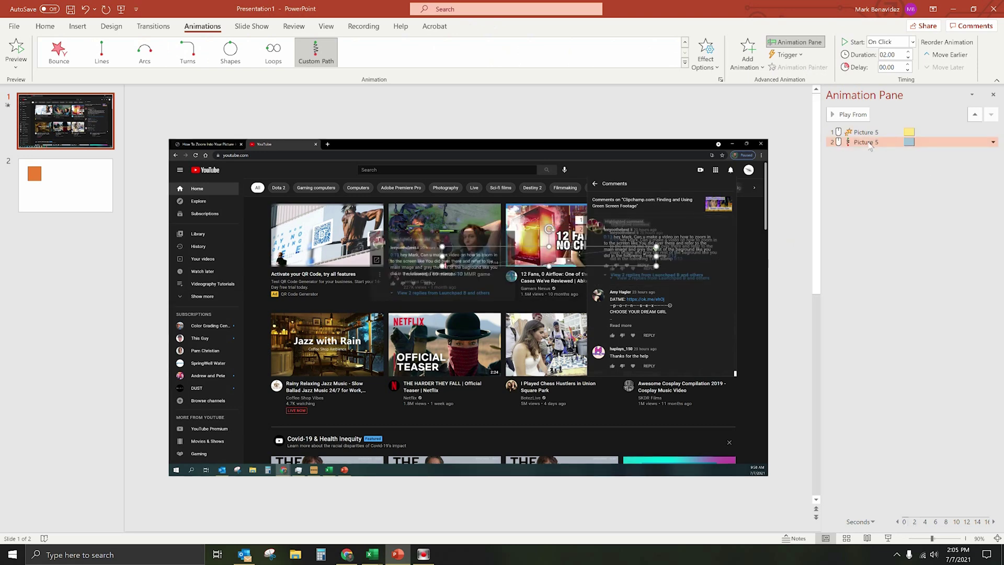
click(19, 49)
Step: Set the comment picture's Custom Path animation to start With Previous and preview it together with the growth effect
click(993, 141)
click(876, 194)
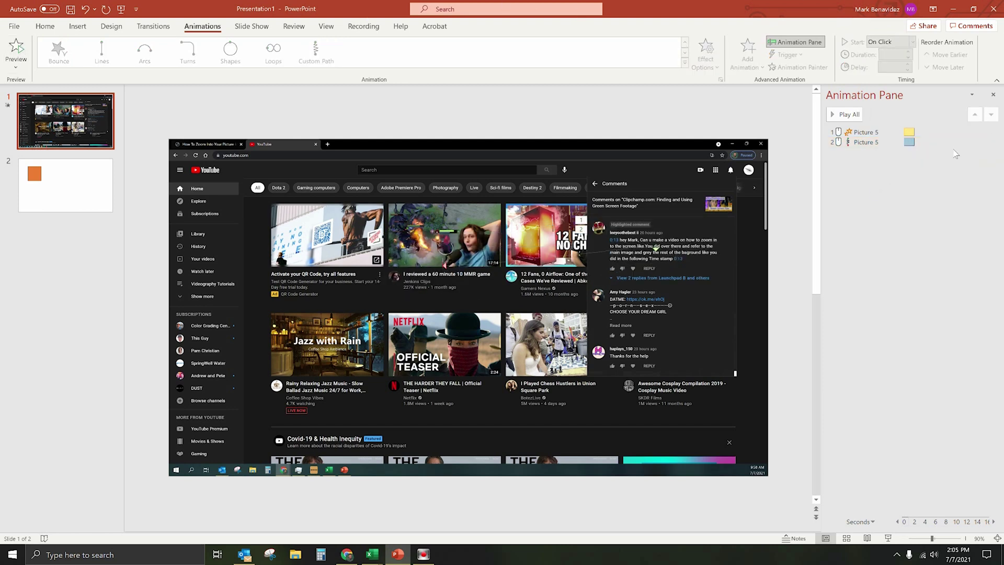
click(926, 141)
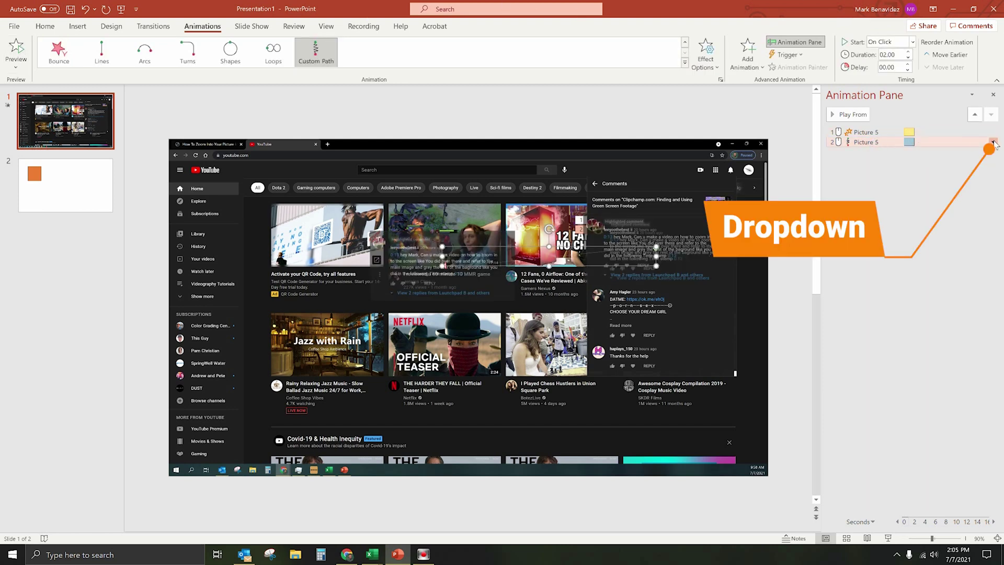
click(994, 142)
click(942, 162)
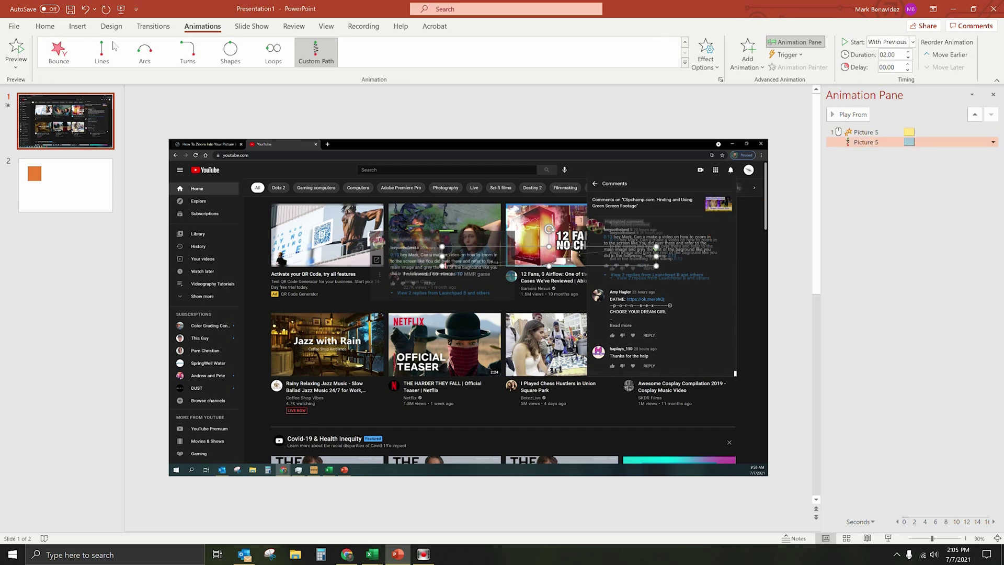
click(21, 48)
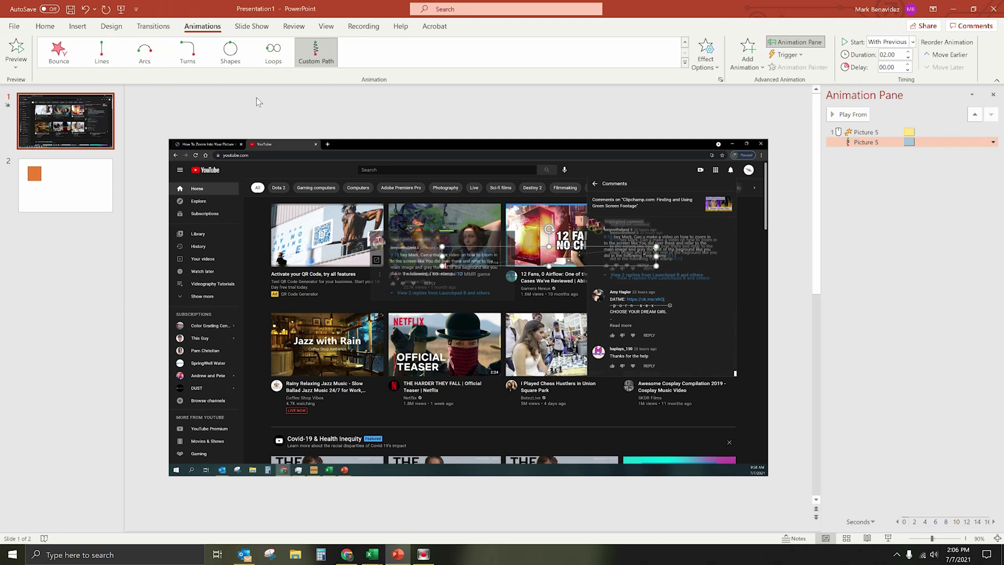
Step: Draw a rectangle covering the whole slide, 7.5" high by 13.33" wide, and give it the solid grey shape style
click(45, 26)
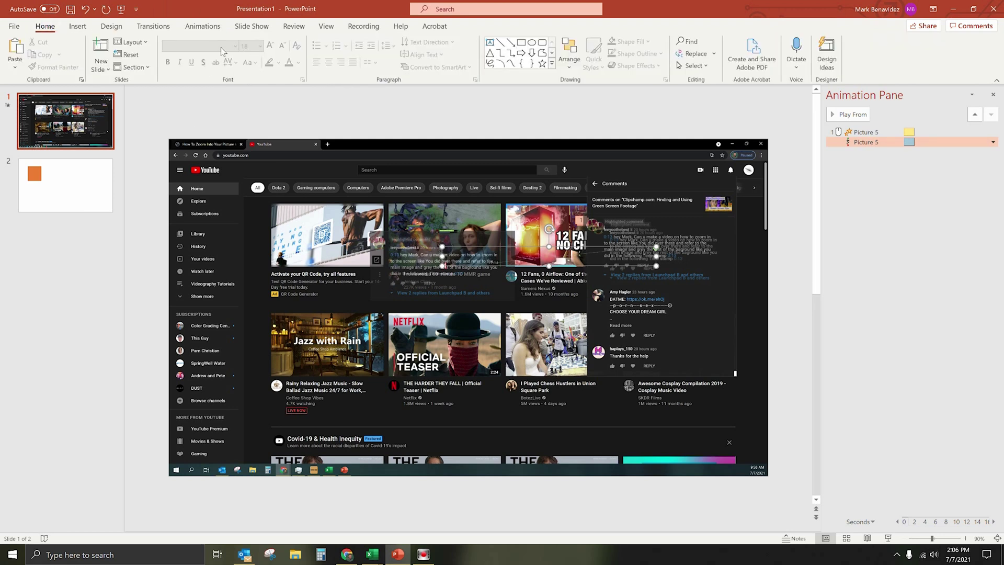
click(78, 26)
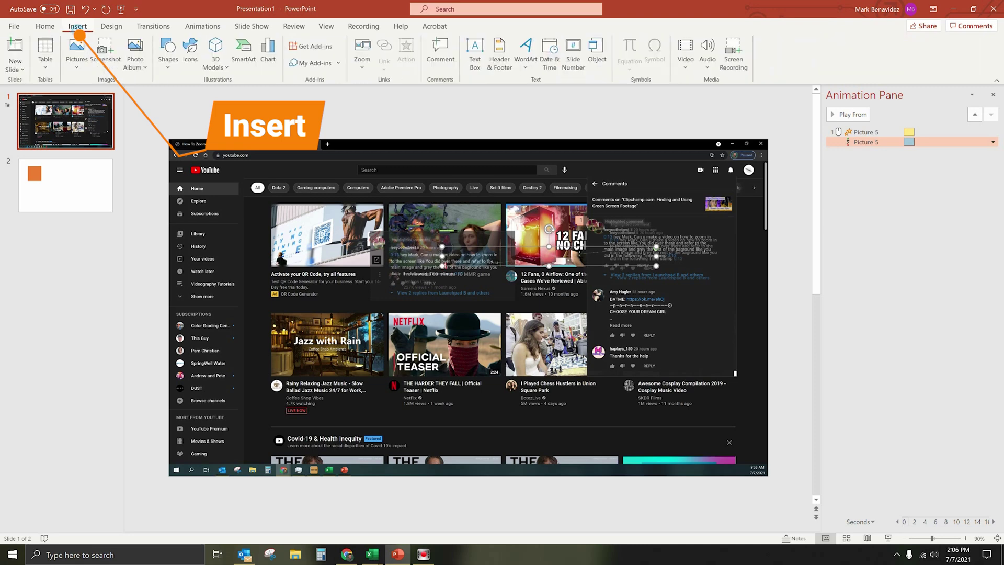
click(172, 68)
click(195, 95)
drag(168, 138, 768, 476)
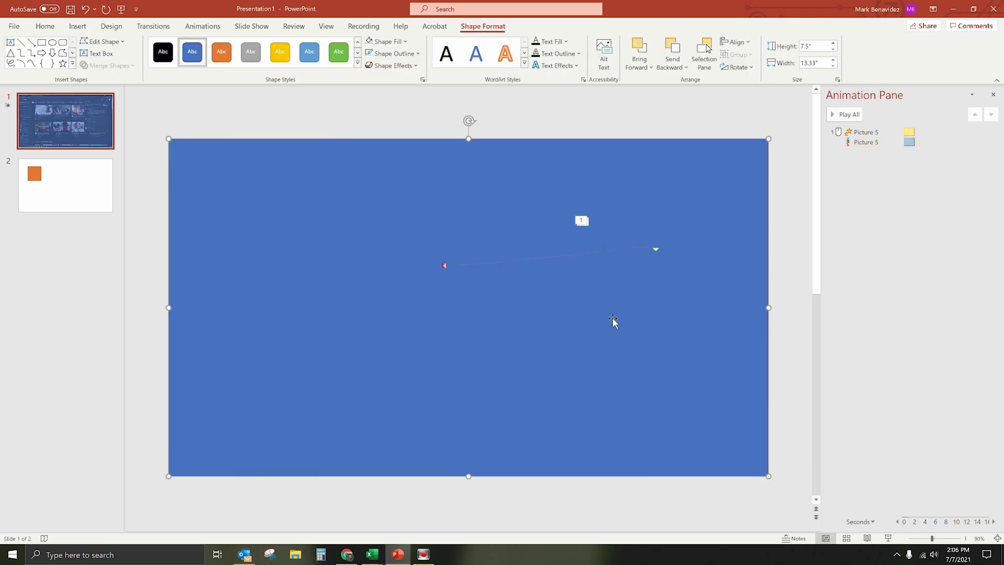
click(251, 51)
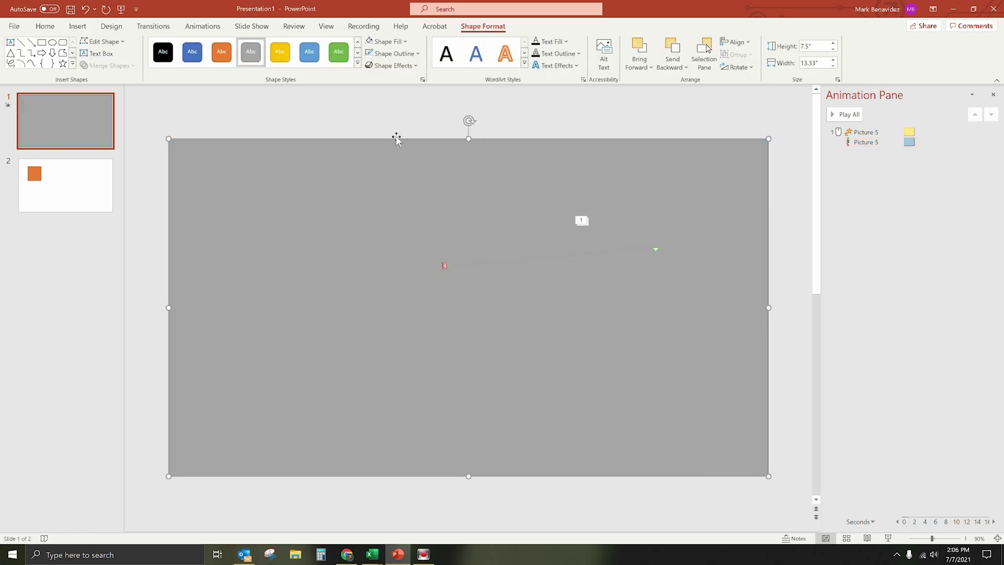
Step: Set the grey rectangle's solid fill to 20% transparency
click(403, 41)
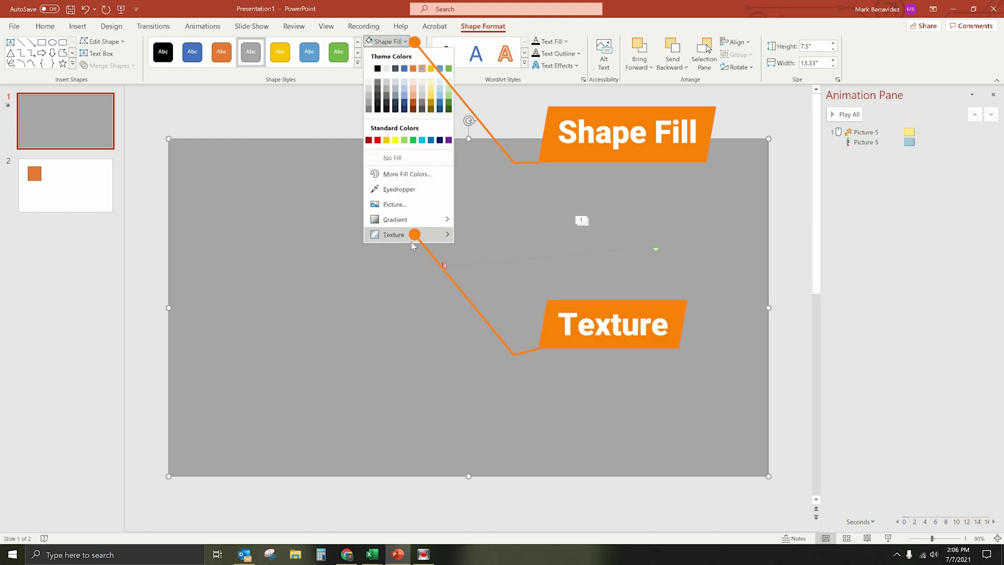
click(393, 234)
click(494, 518)
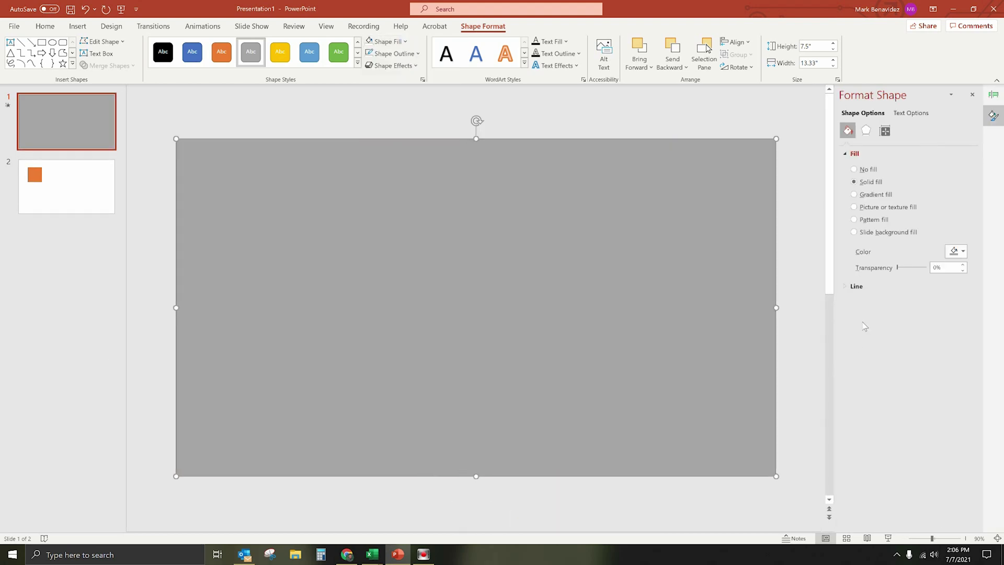
drag(897, 268, 901, 268)
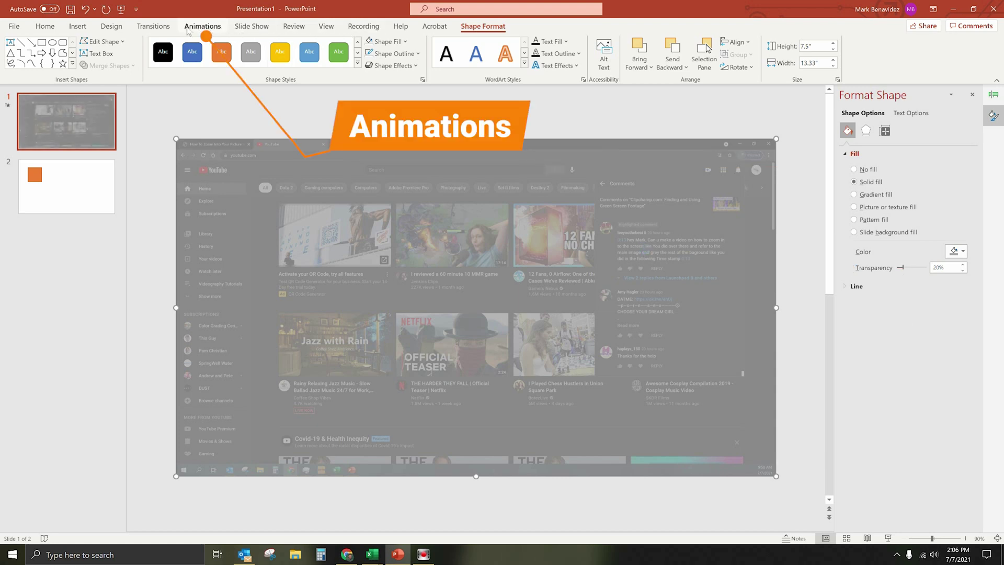
Step: Move the grey rectangle aside, bring the cropped comment picture to the front, and realign the rectangle over the full slide
click(202, 26)
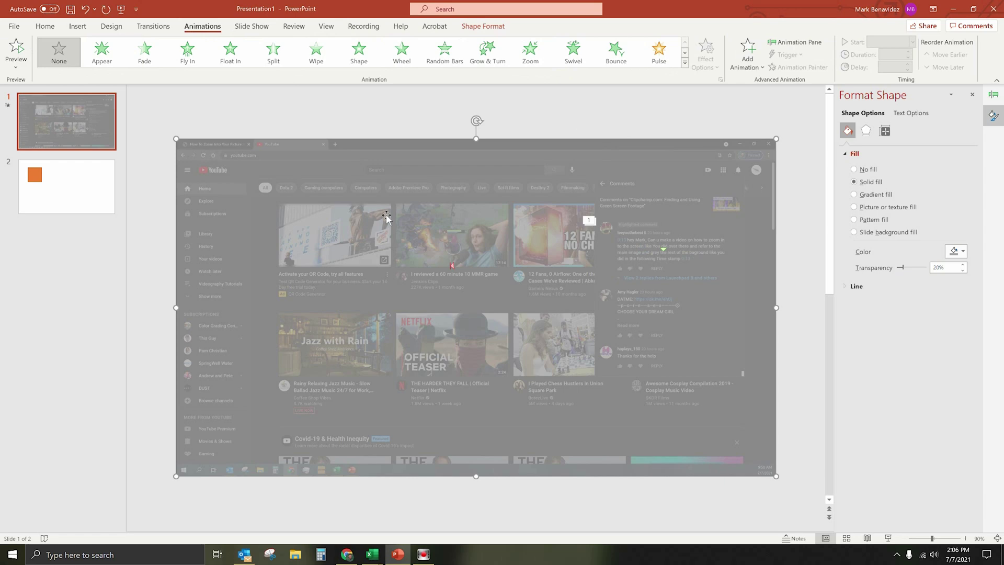
drag(408, 217, 398, 287)
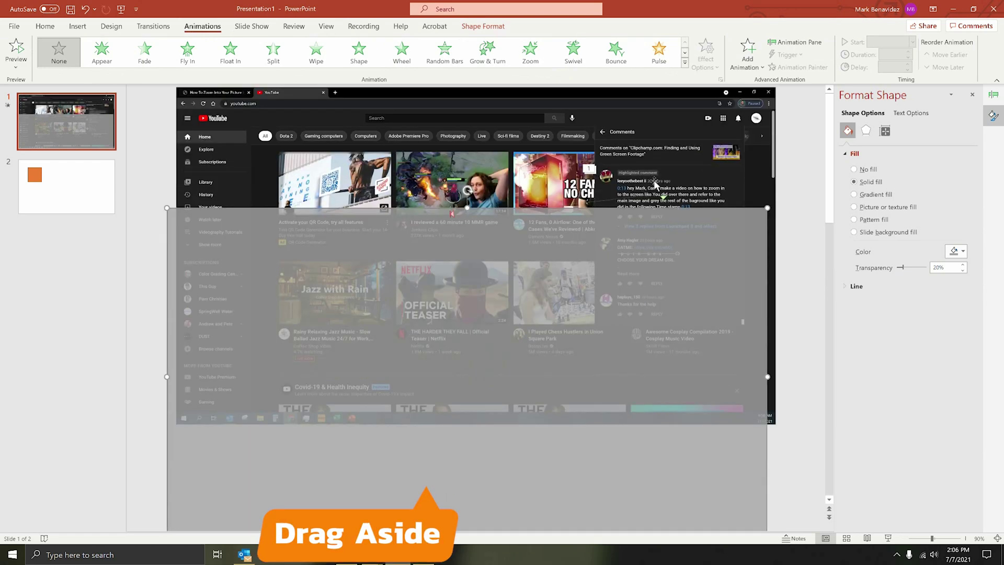
click(649, 188)
right_click(649, 188)
click(694, 290)
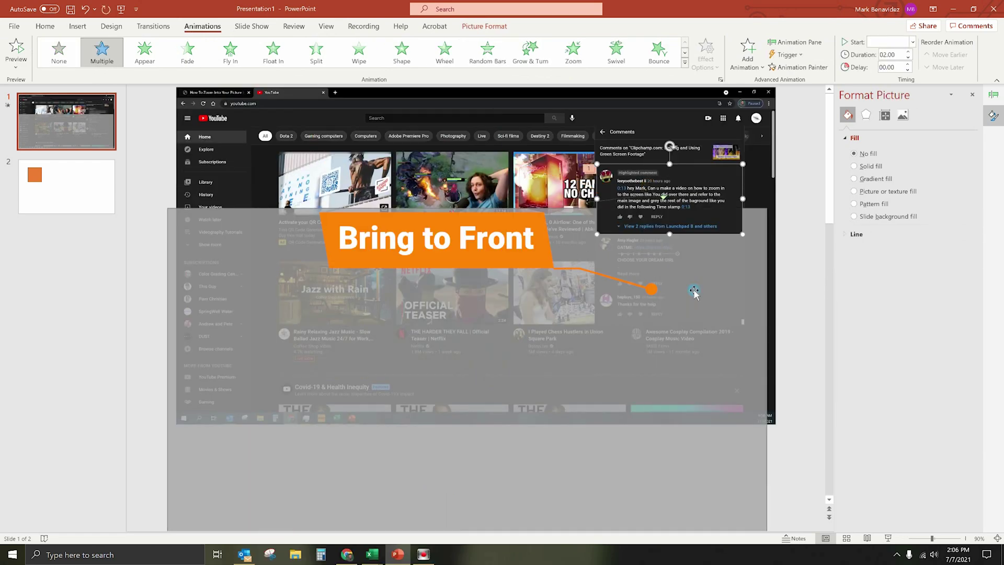
click(497, 304)
drag(497, 304, 507, 184)
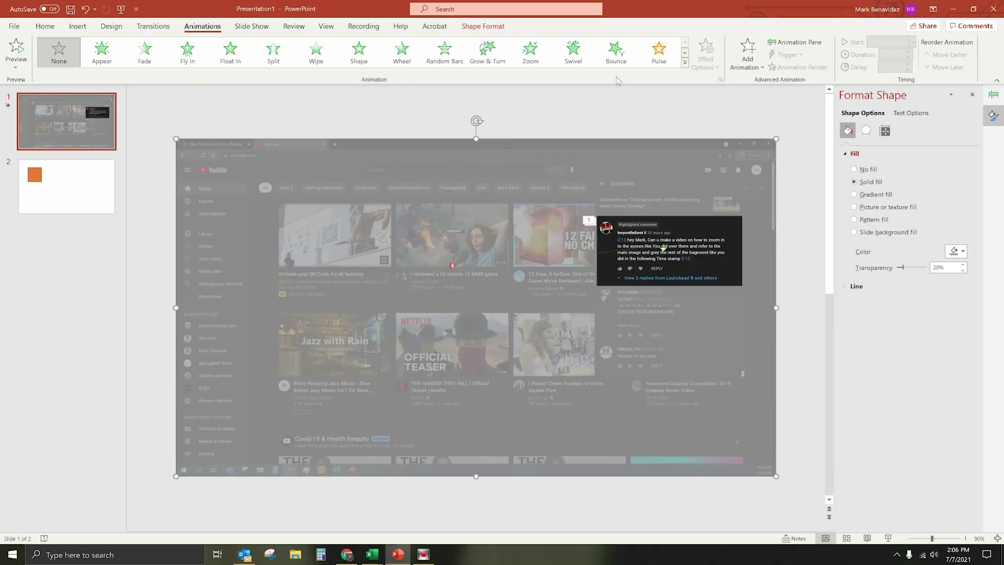
Step: Add an Appear entrance animation to the grey rectangle and show the slide's animation list
click(753, 68)
click(752, 102)
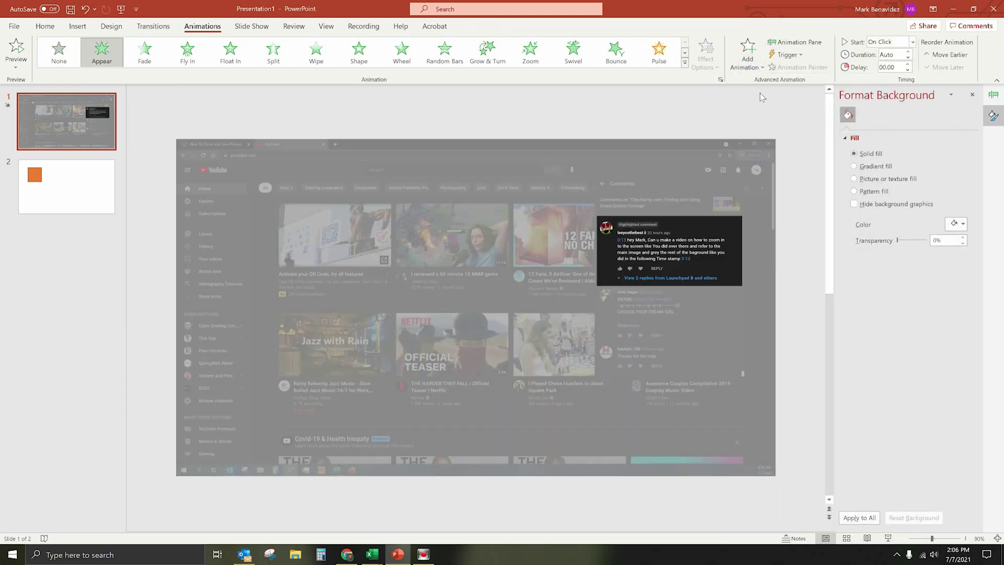
click(791, 46)
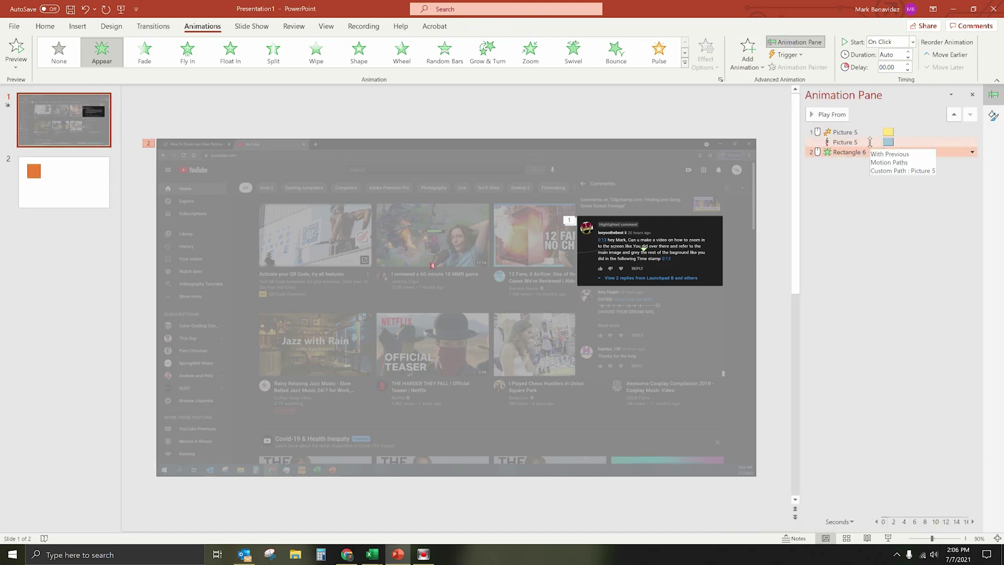
Step: Set the grey rectangle's Appear animation to start With Previous after a 1-second delay, and play the sequence from the comment picture's first effect
click(972, 152)
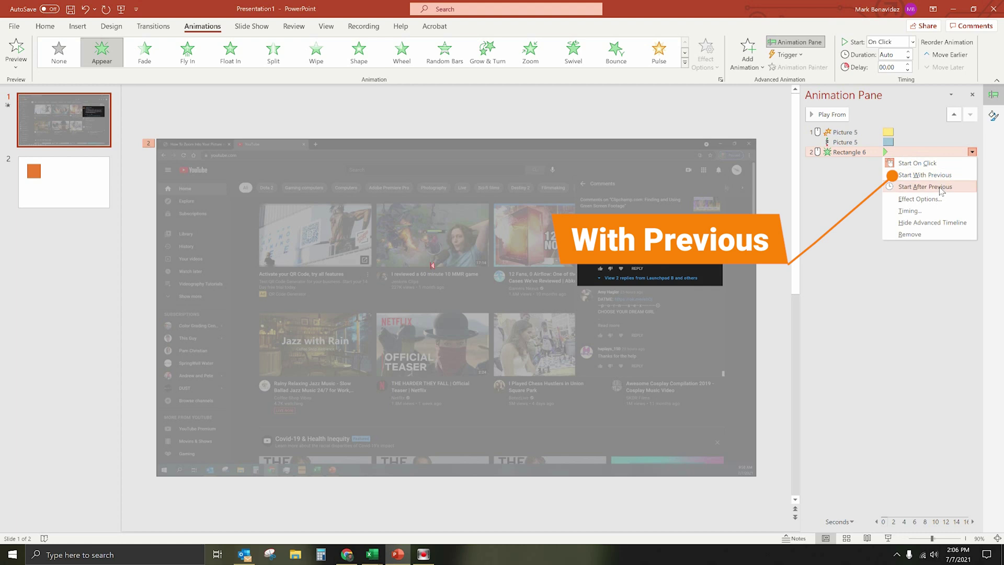
click(928, 175)
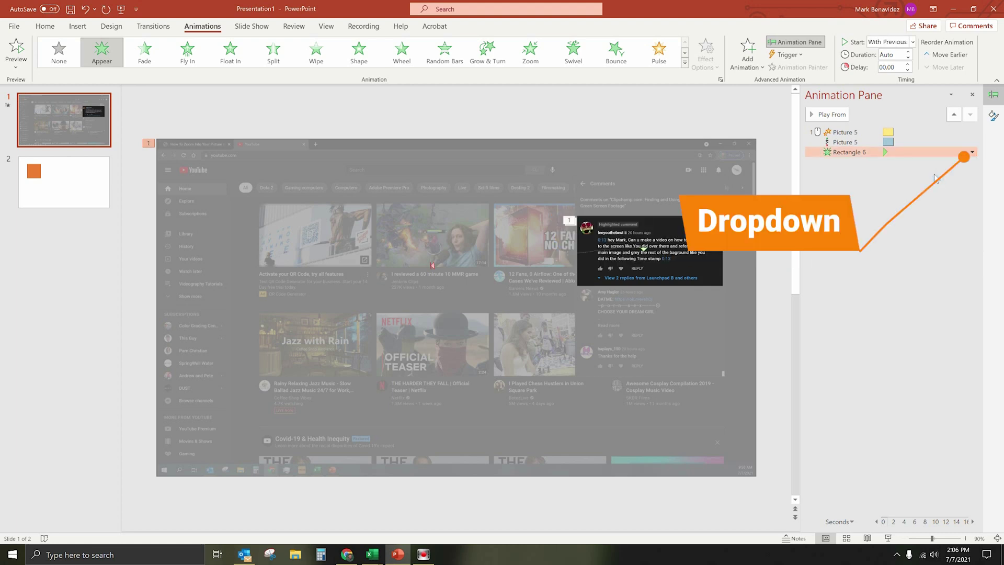
click(973, 153)
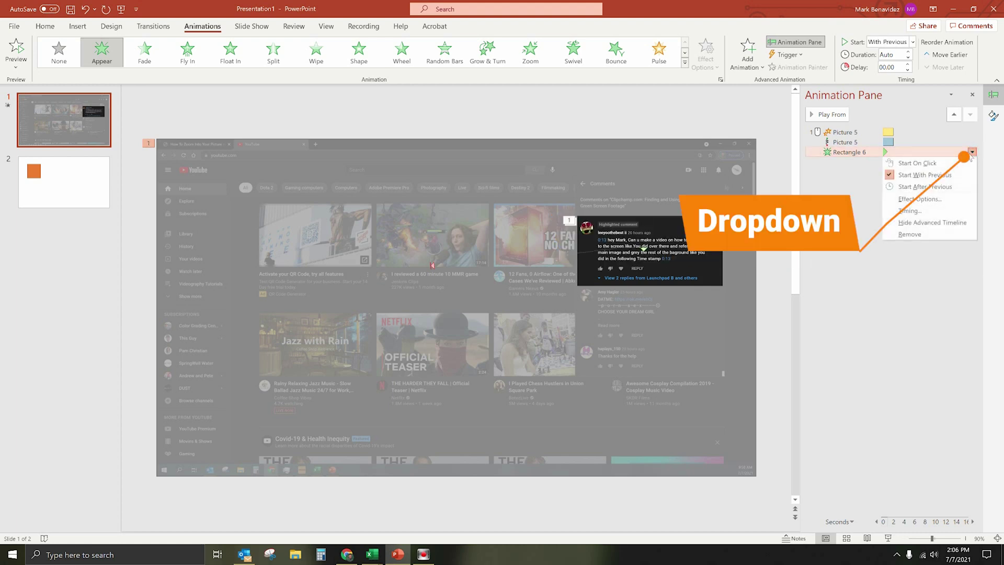
click(936, 199)
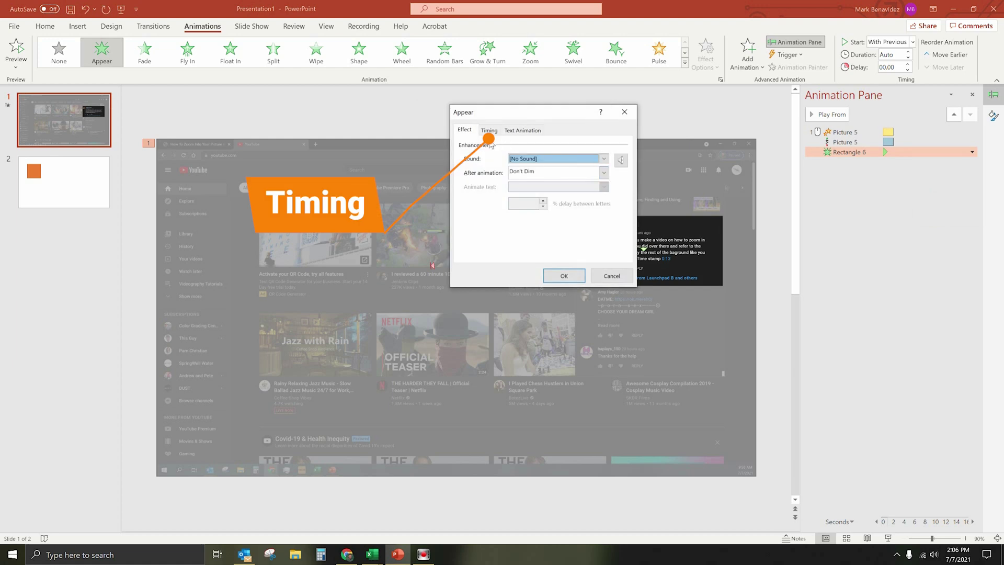
click(490, 131)
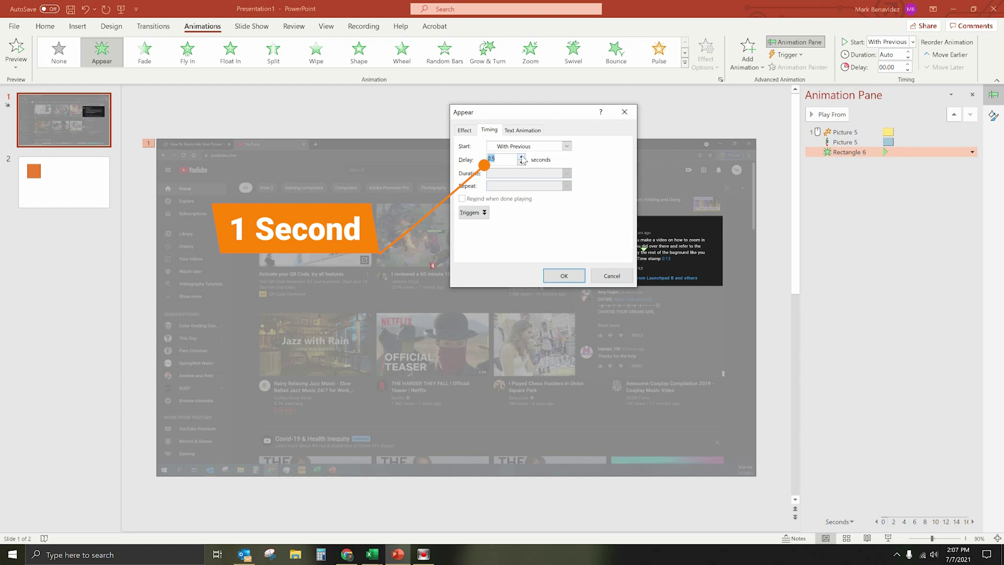
click(563, 275)
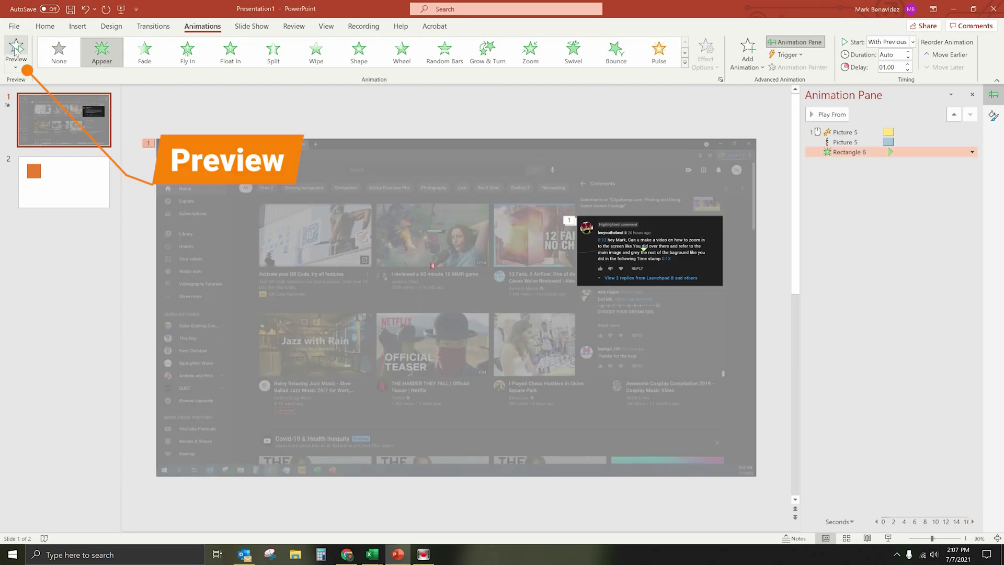
click(841, 132)
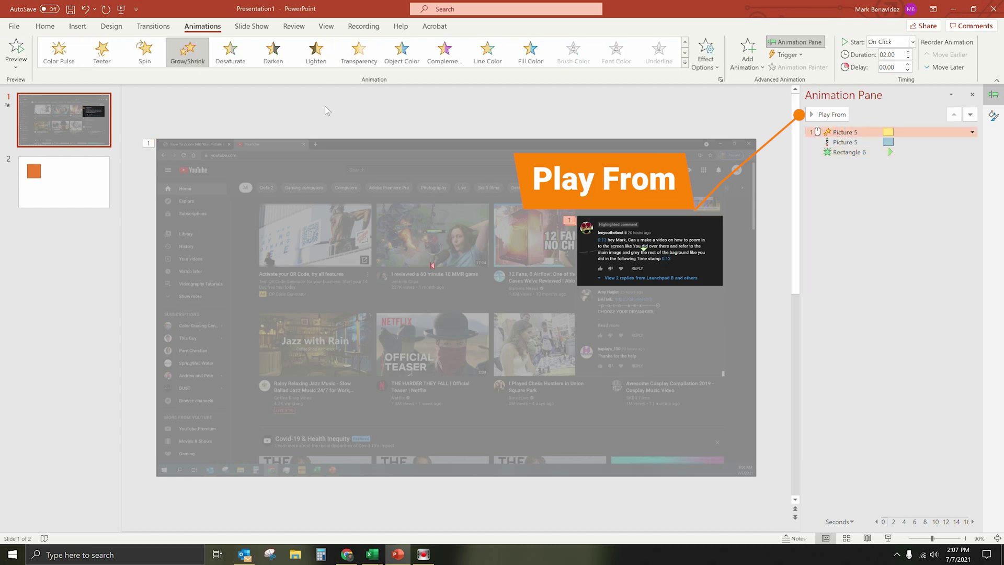
click(829, 114)
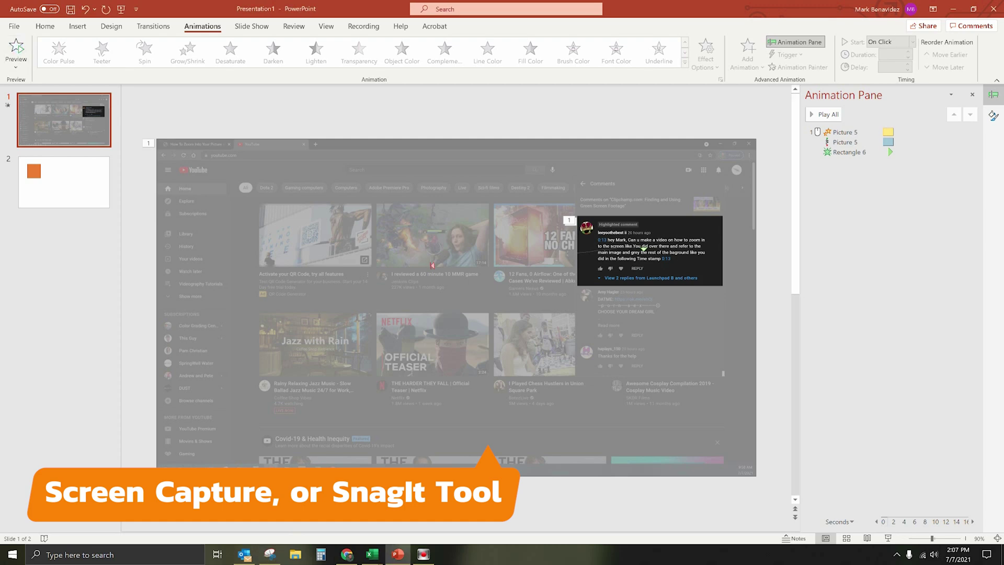
Step: Play all animations, snip the full slide area while the comment is enlarged, and save the capture as screencaptureclipchamp
click(826, 116)
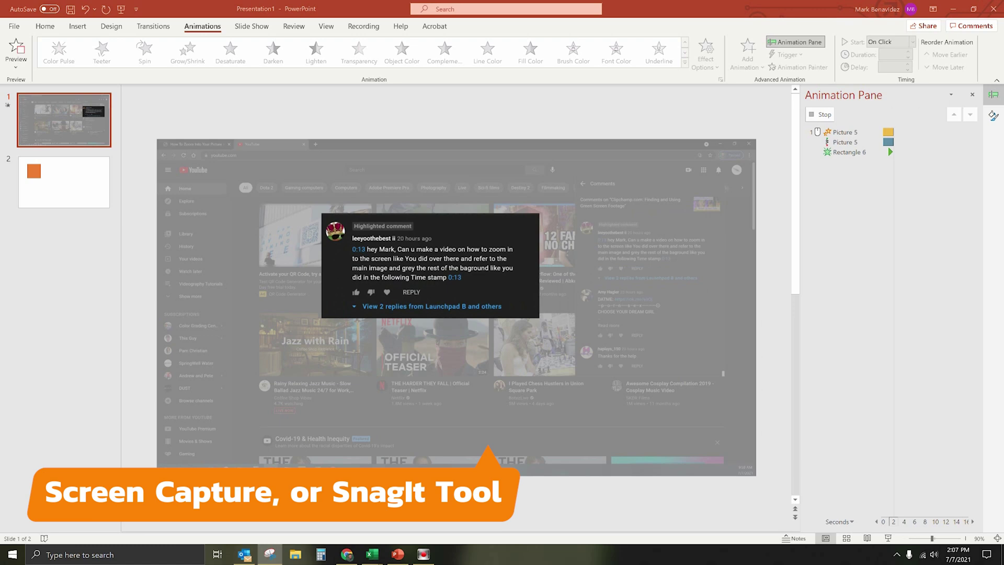
key(Print)
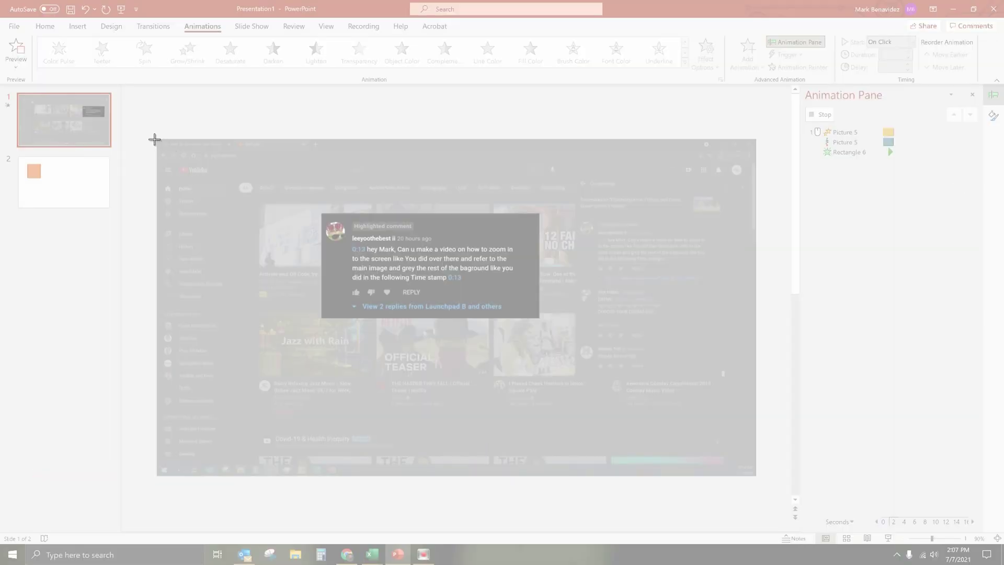
drag(157, 140, 755, 473)
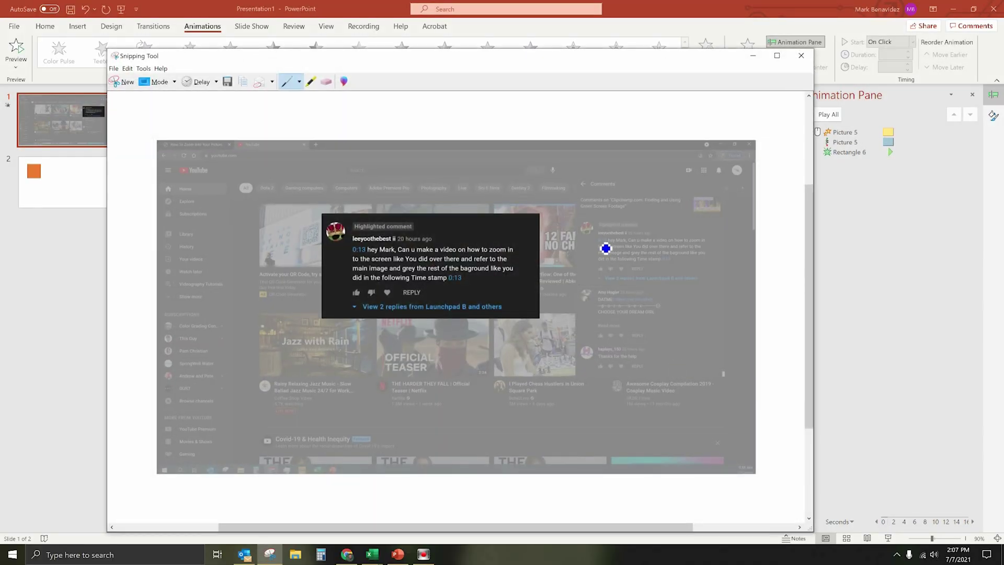
key(ctrl+s)
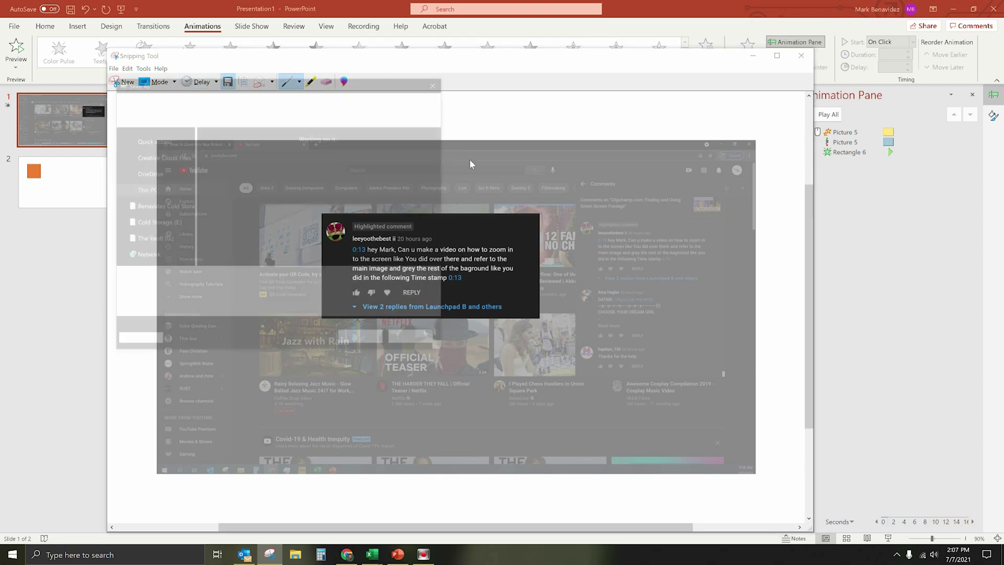
text(screencaptureclipchamp)
key(Return)
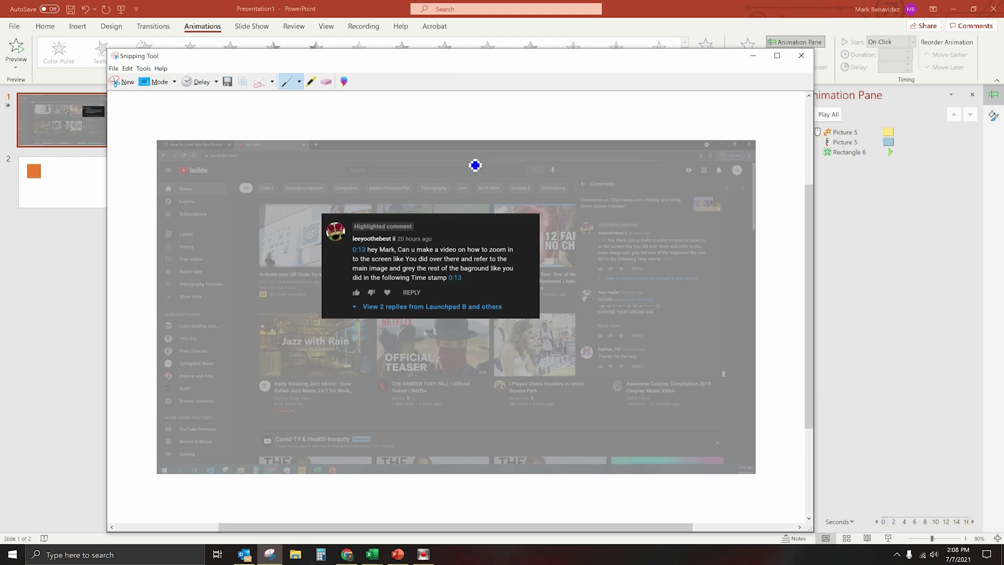
click(801, 56)
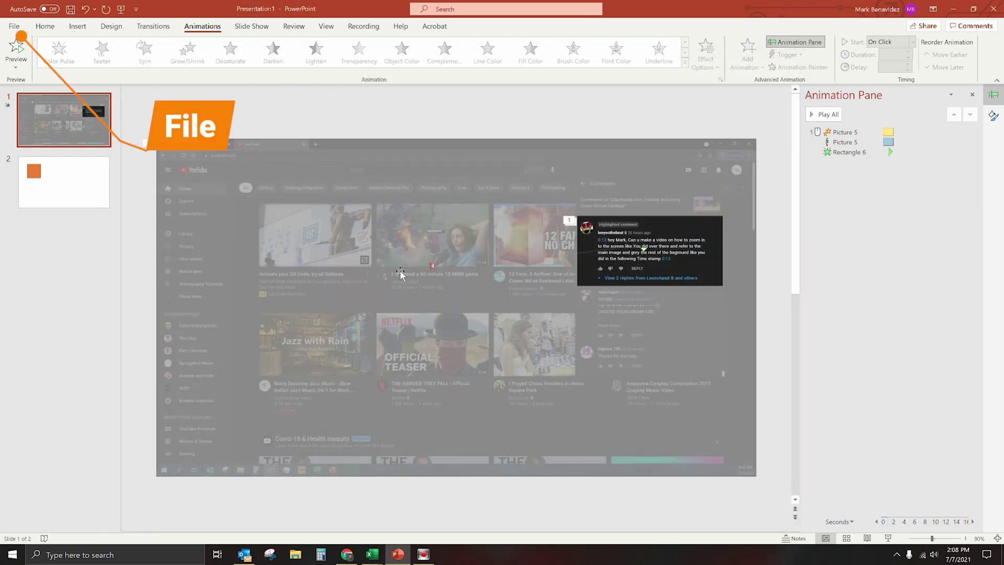
Step: Save the presentation to the Desktop as an MPEG-4 video named "clipchamp capture 2"
click(15, 27)
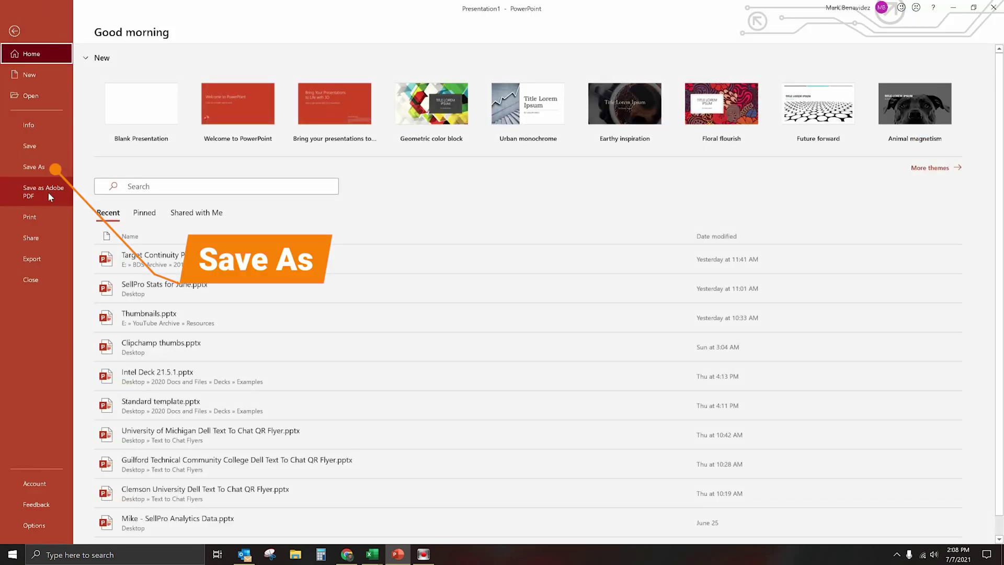
click(36, 162)
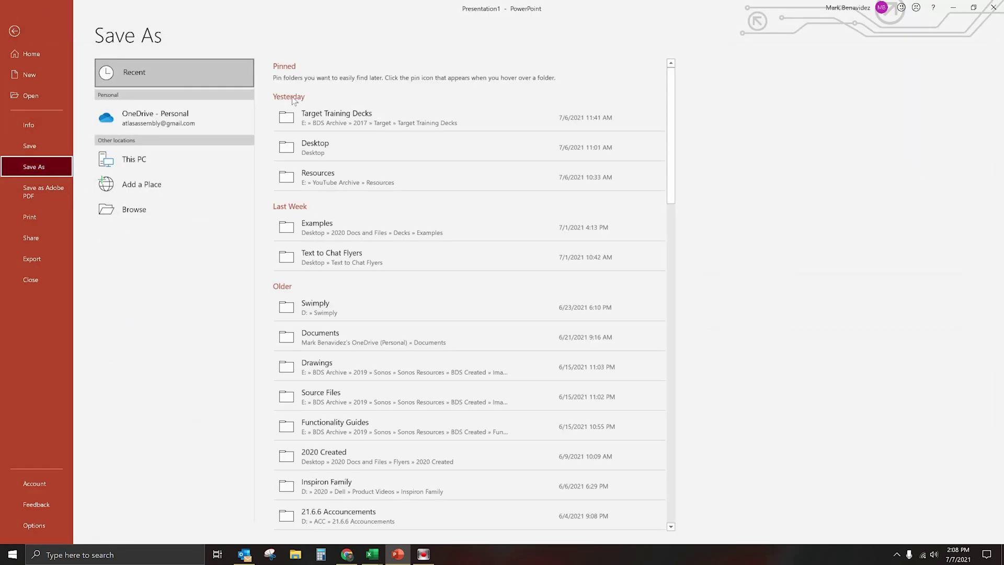
click(356, 149)
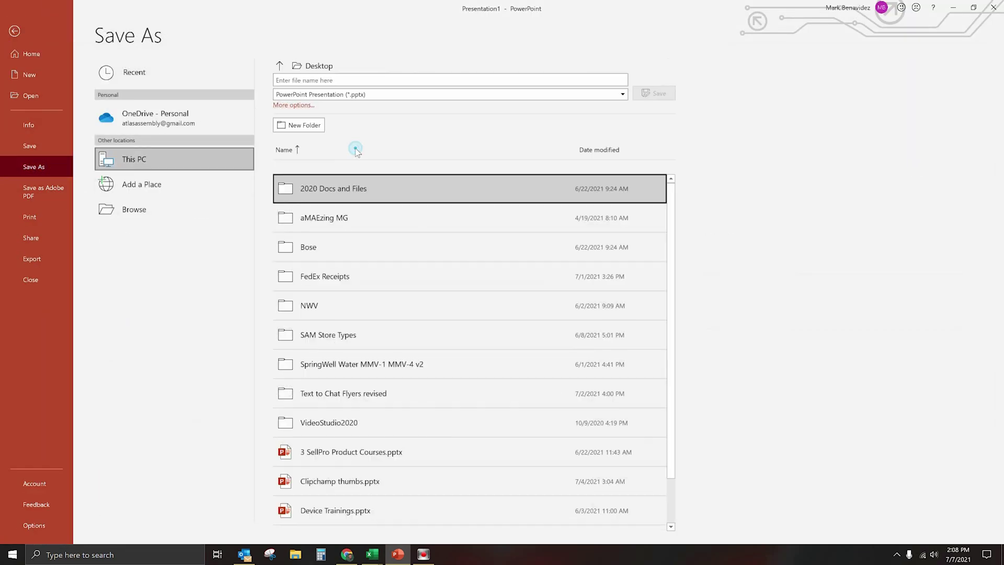
click(379, 79)
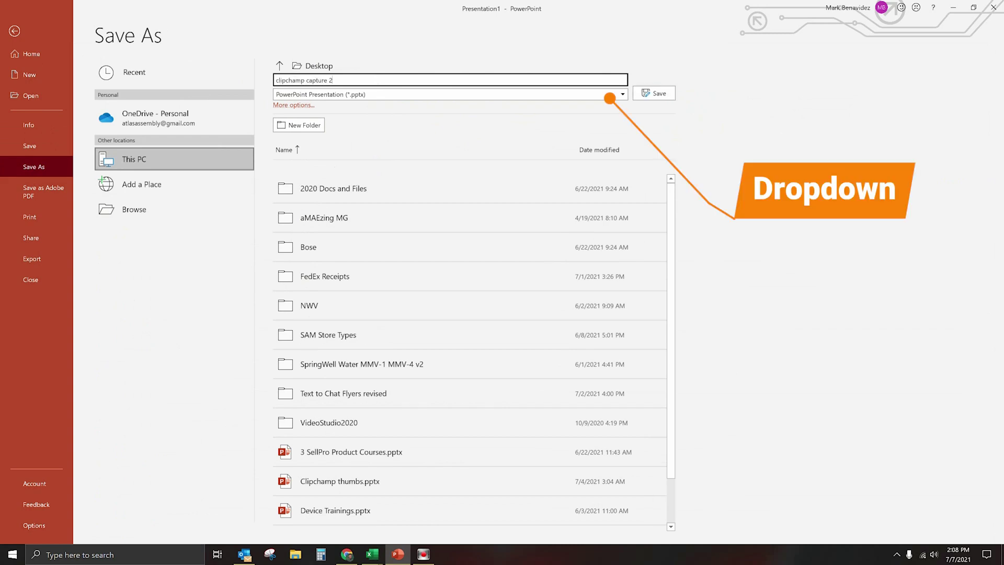
click(371, 97)
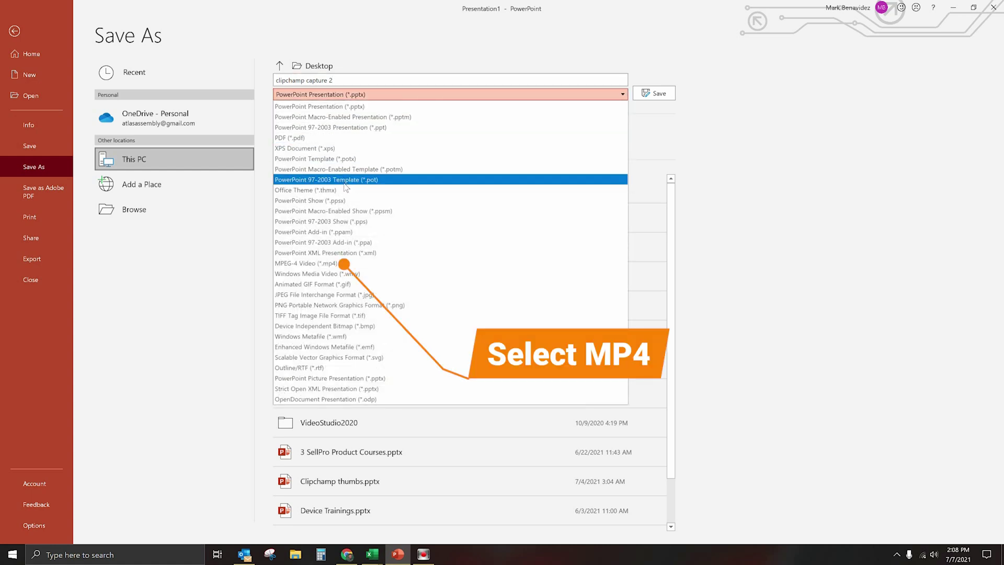
click(335, 263)
click(660, 96)
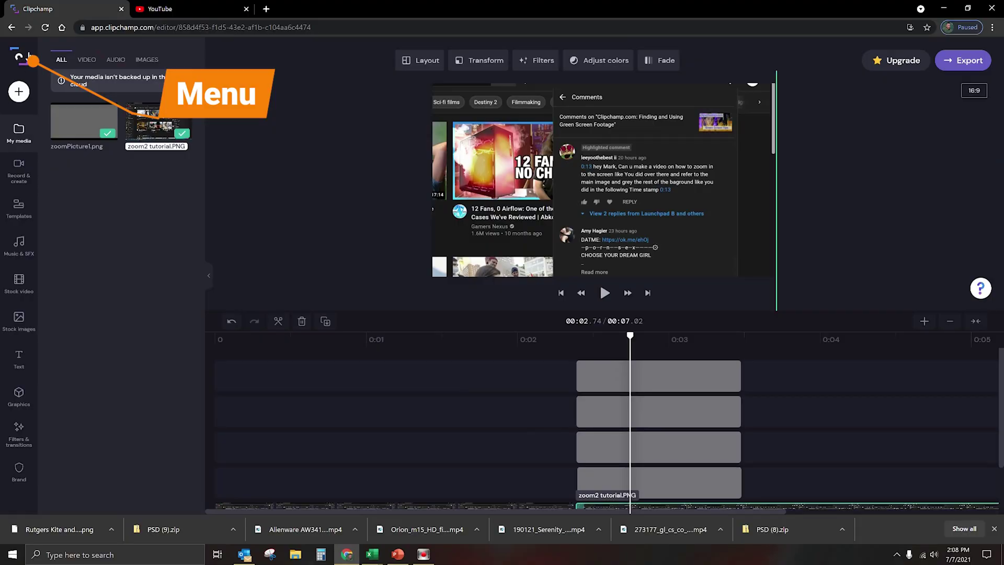
Step: Switch to Clipchamp, start a new video project, and import clipchamp capture 2.mp4 and the screencaptureclipchamp image
click(29, 54)
click(101, 158)
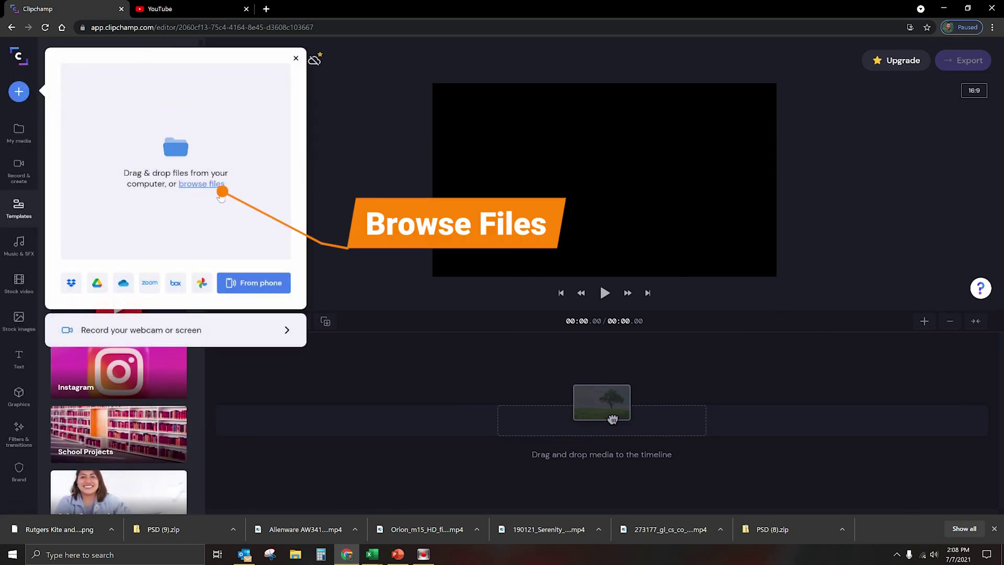
click(214, 184)
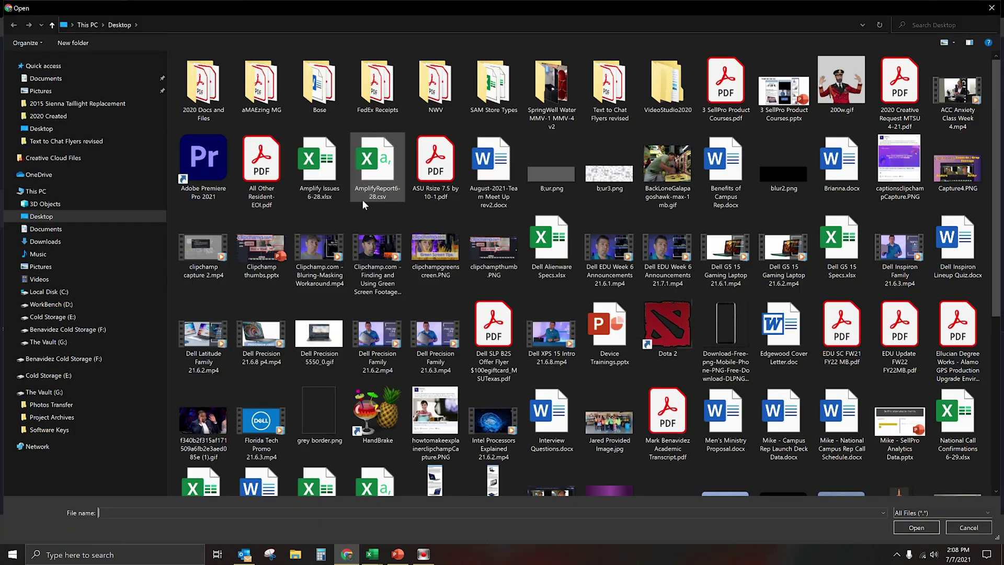
double_click(203, 251)
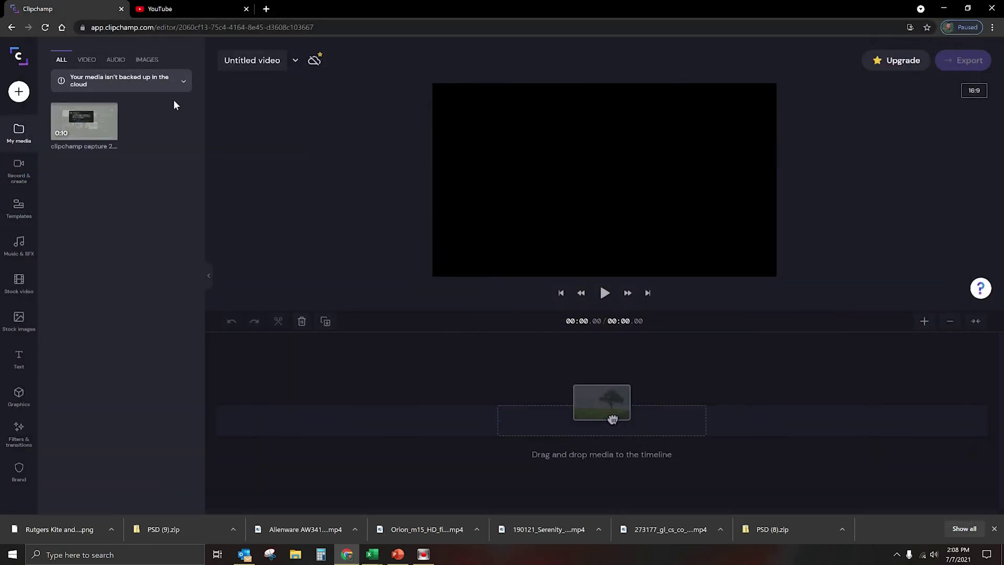
click(18, 91)
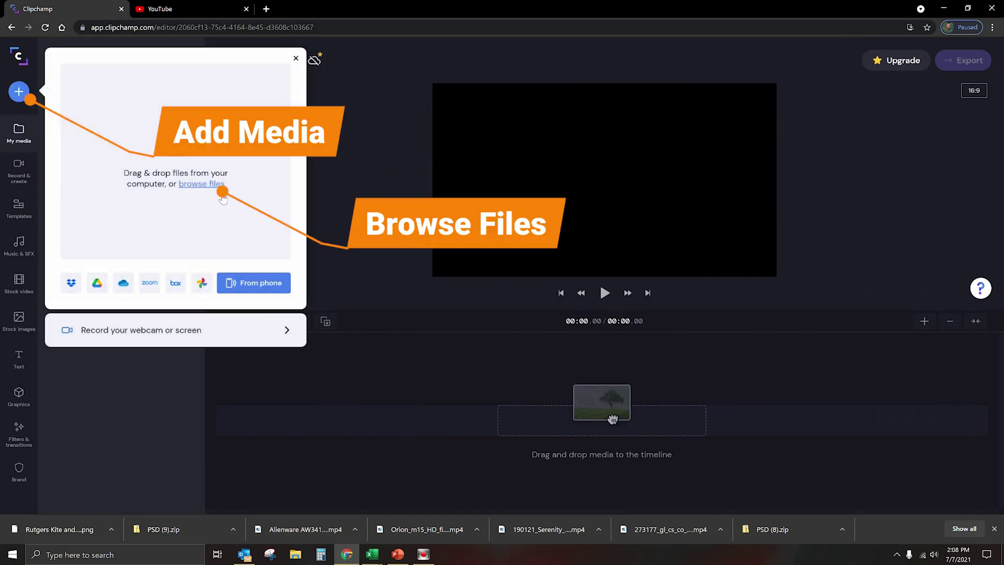
click(377, 289)
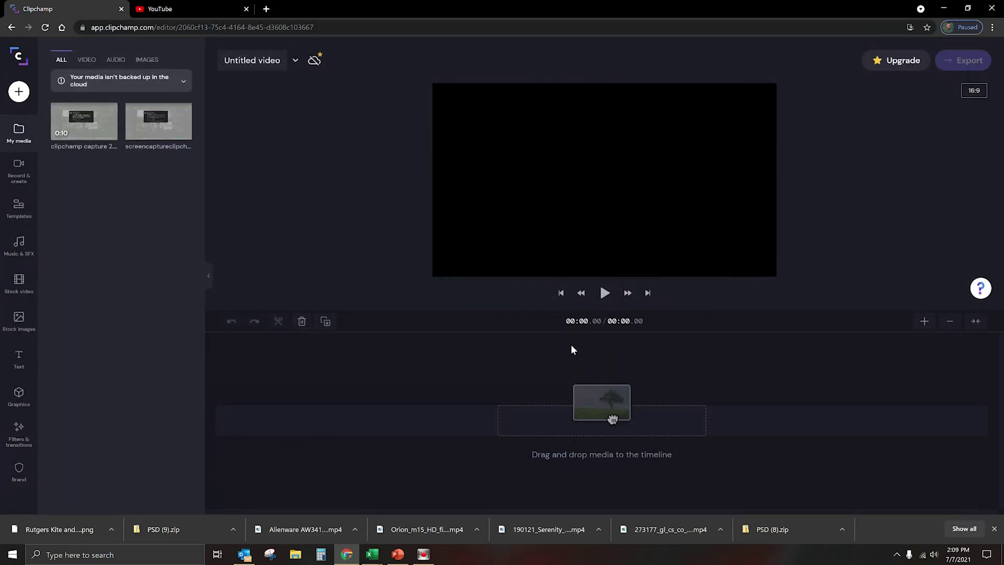
Step: Place the clipchamp capture 2 video at the start of the timeline and play it through the comment zoom
drag(99, 133, 340, 437)
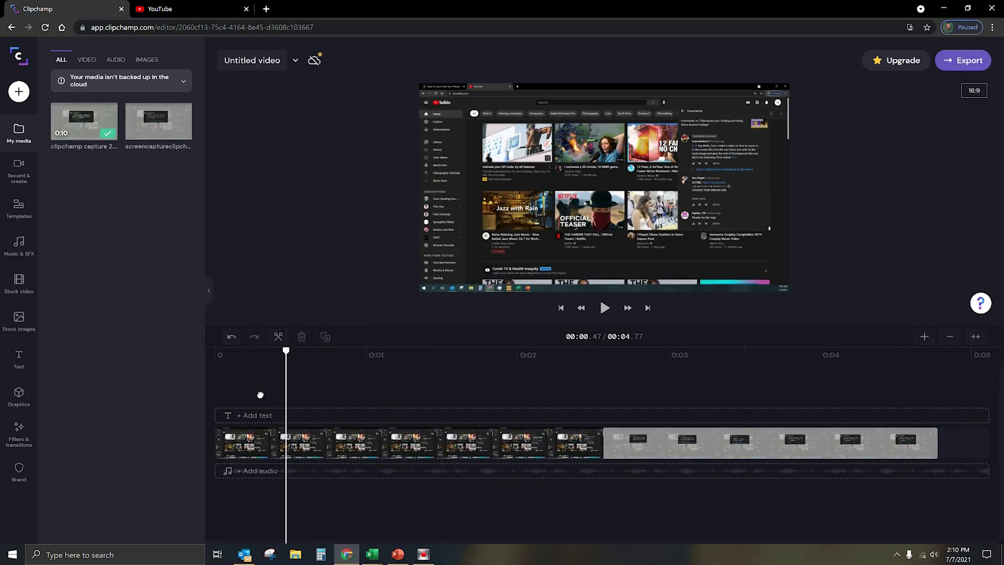
click(604, 309)
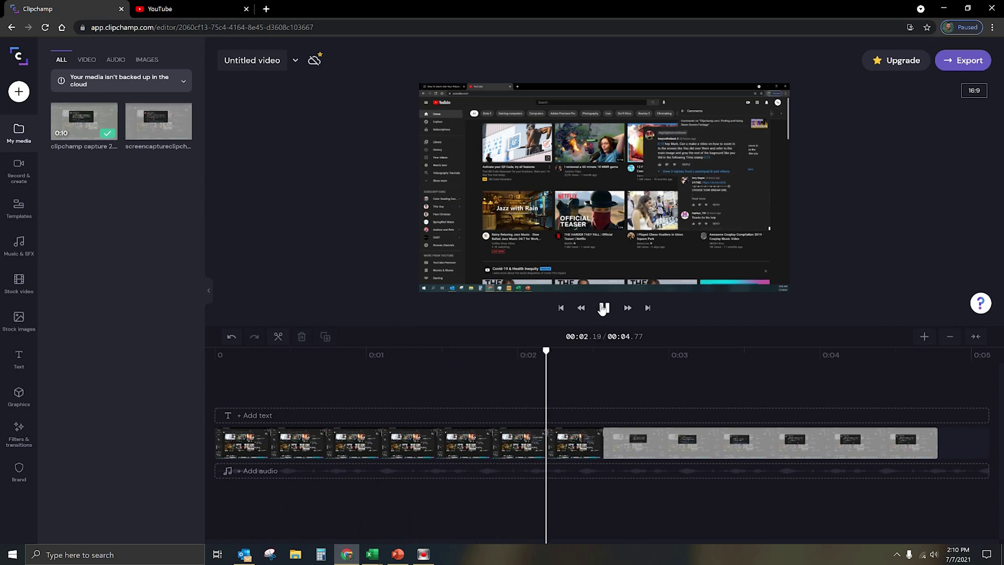
click(604, 309)
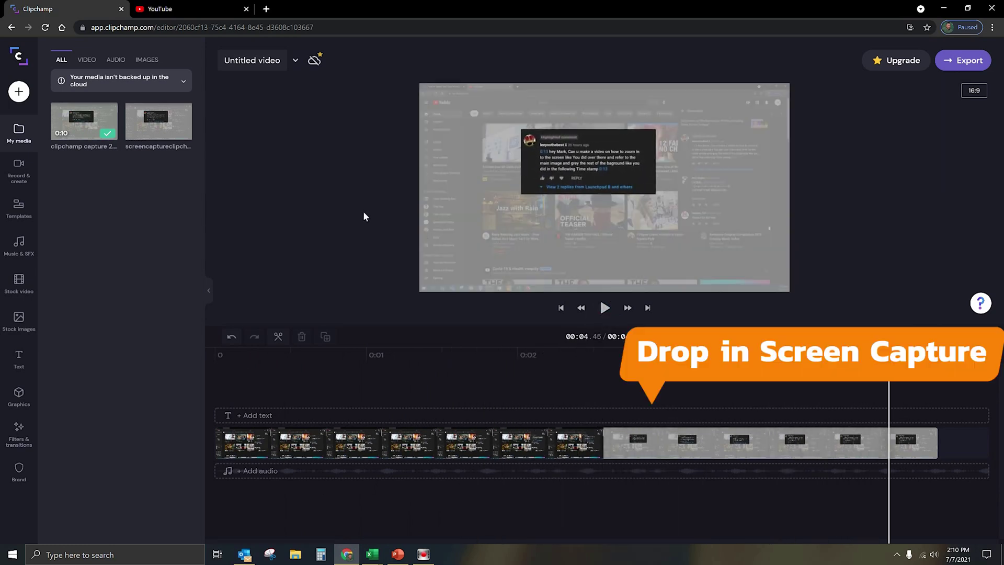
Step: Add screencaptureclipchamp.PNG directly after the video clip on the timeline and play across the join
drag(152, 114, 840, 440)
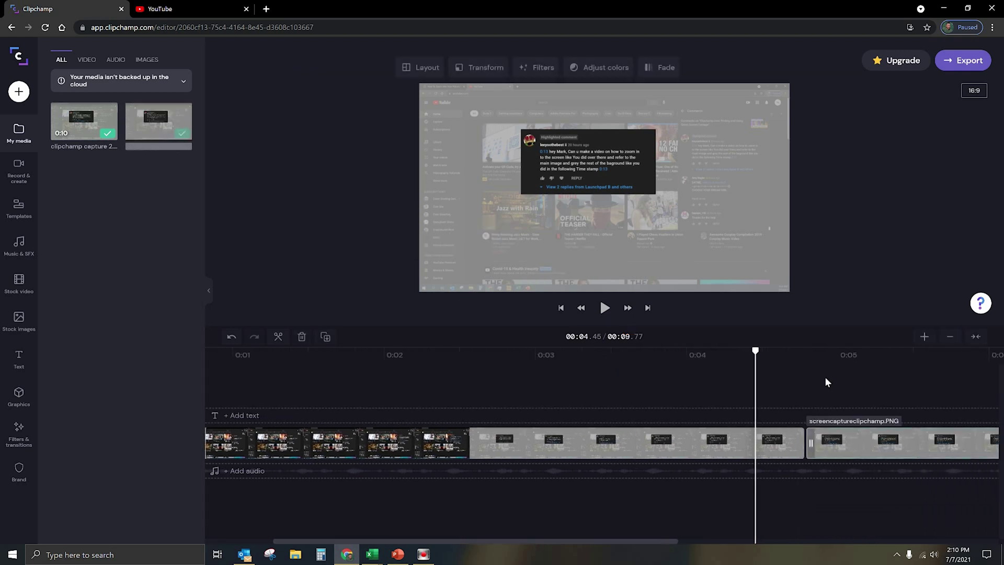
click(609, 311)
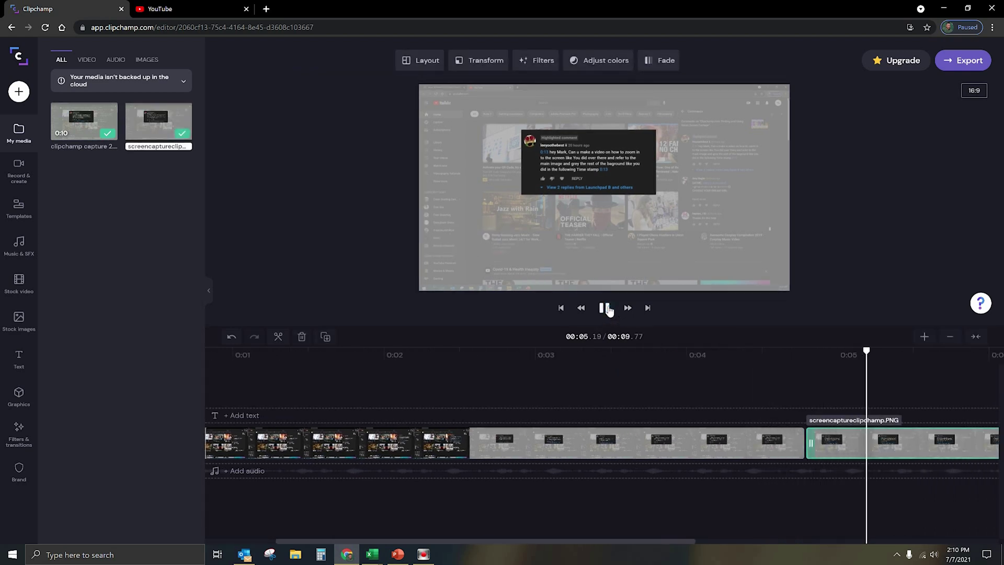